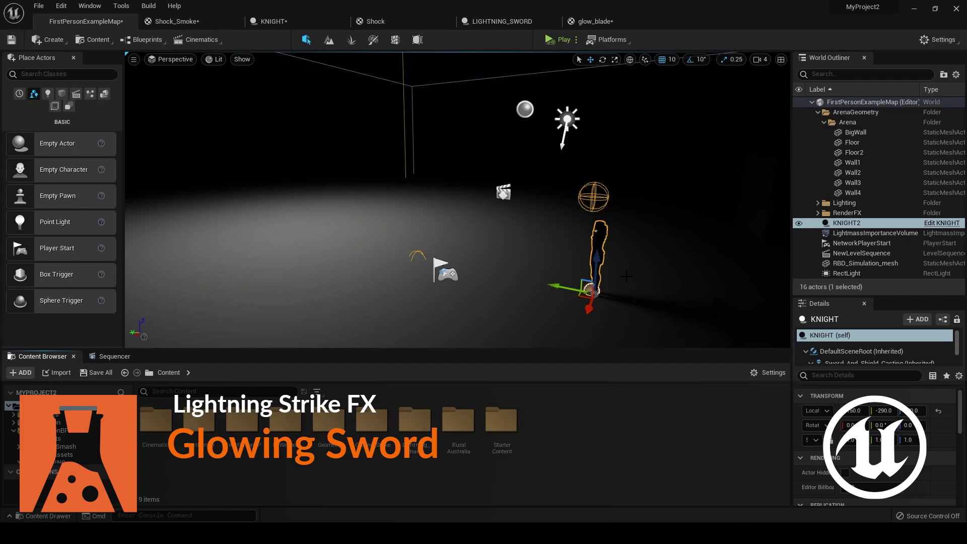
Browse the lightning effect assets and open the LIGHTNING_SWORD Blueprint to check its blade material
click(939, 226)
right_drag(380, 315, 423, 317)
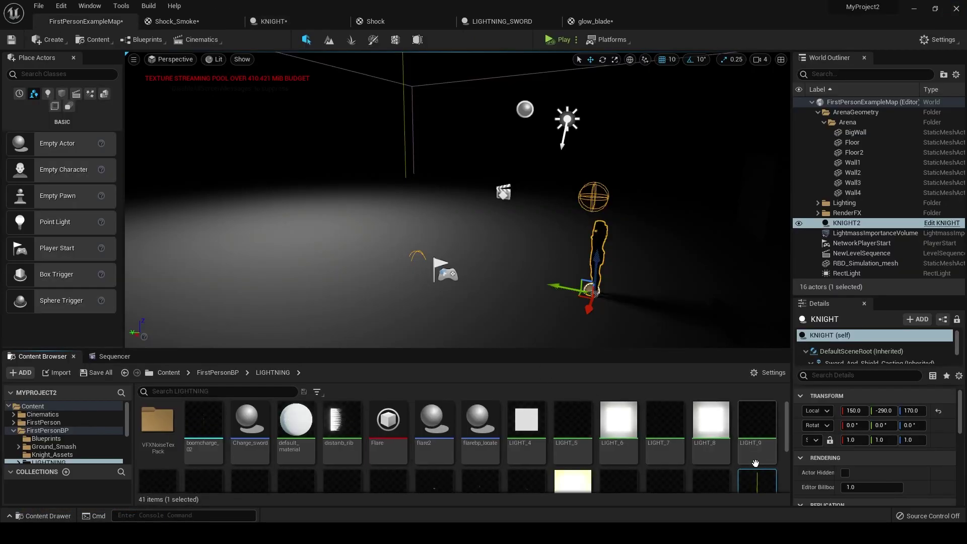
double_click(757, 481)
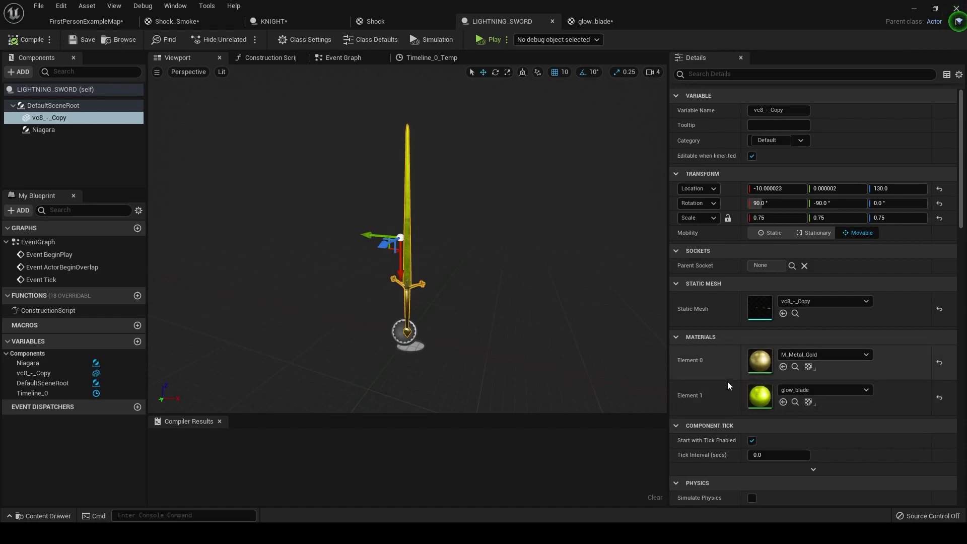
Open glow_blade and feed the yellow colour through a new Multiply node into Emissive Color
click(795, 402)
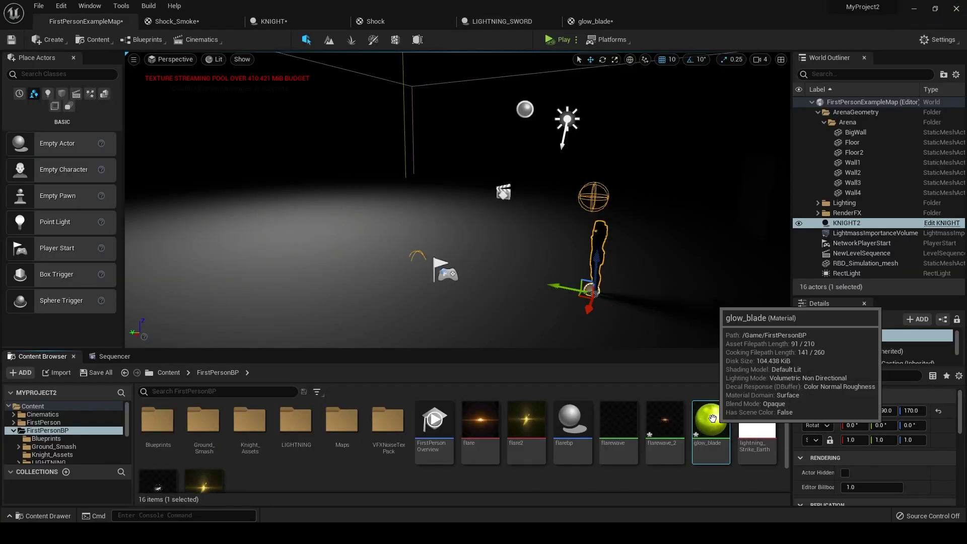
double_click(714, 427)
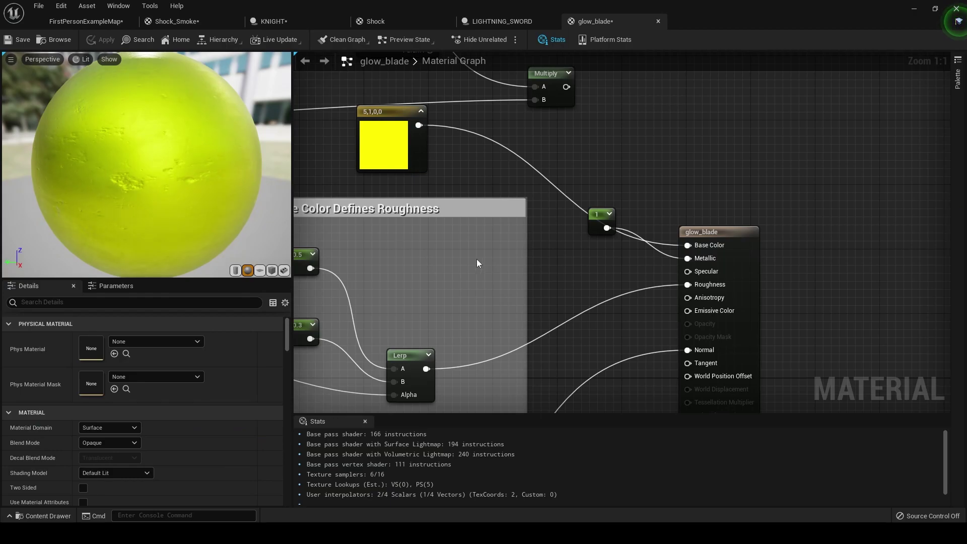
click(506, 246)
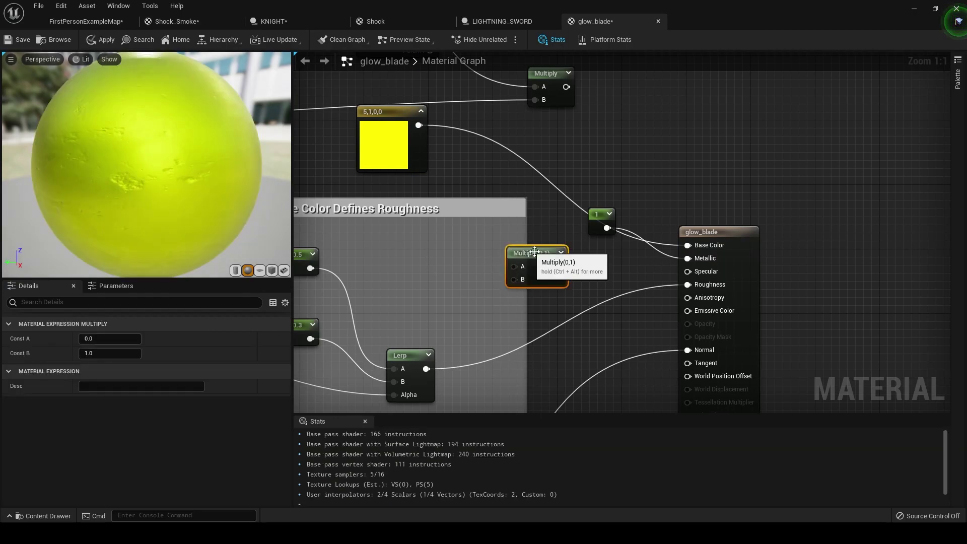
drag(558, 266, 712, 313)
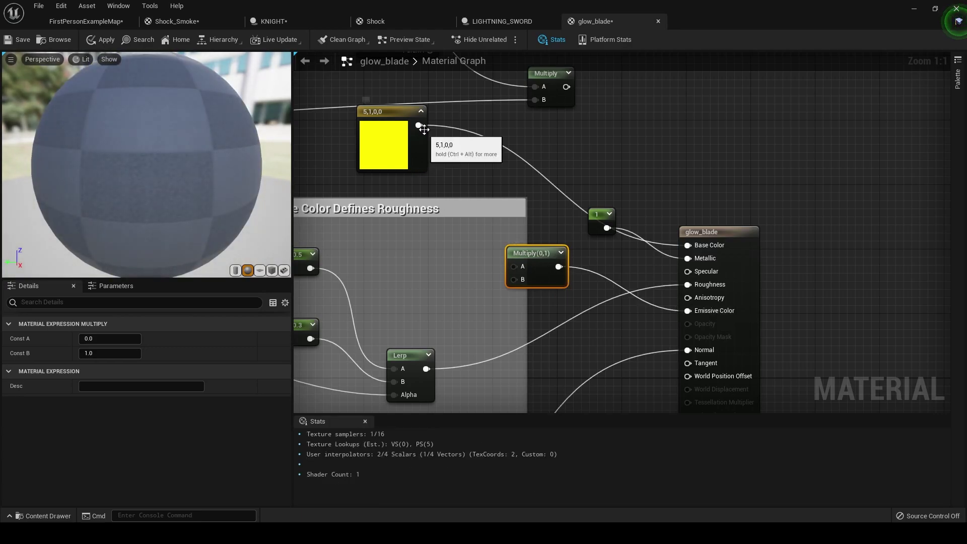
mouse_move(418, 125)
mouse_down()
mouse_move(526, 270)
mouse_move(549, 233)
mouse_up()
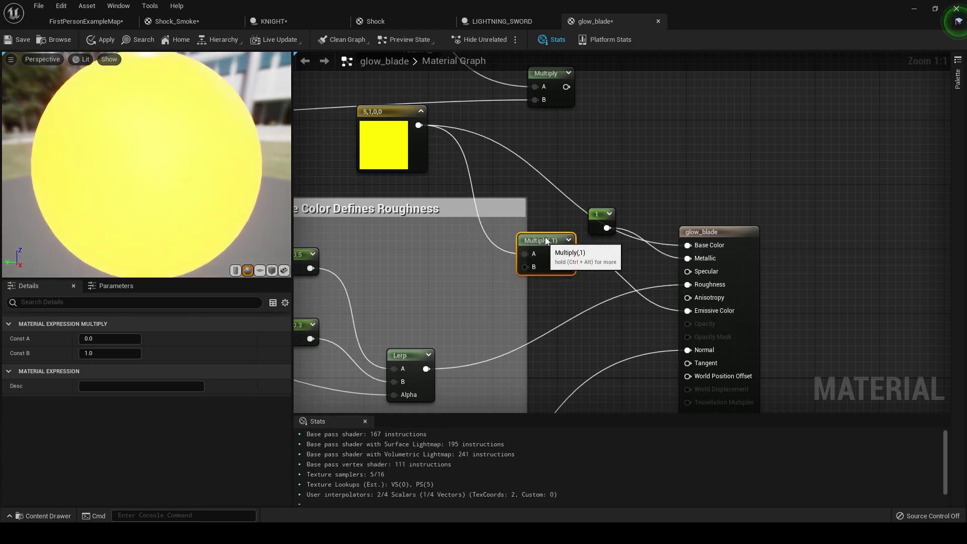
Wire a new GLOW scalar parameter into the Multiply's B input and apply the material
click(453, 256)
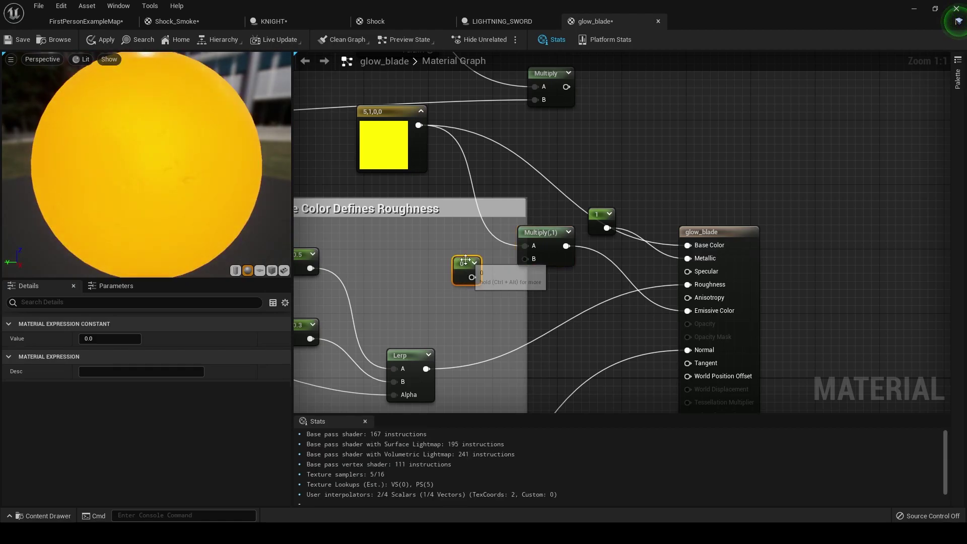
right_click(465, 259)
click(495, 280)
text(GLOW)
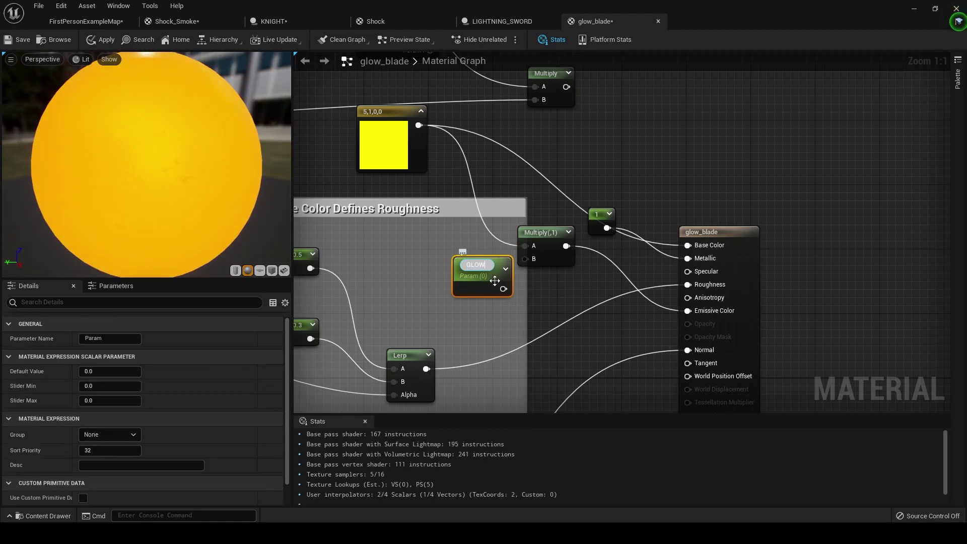
key(Return)
drag(495, 284, 525, 258)
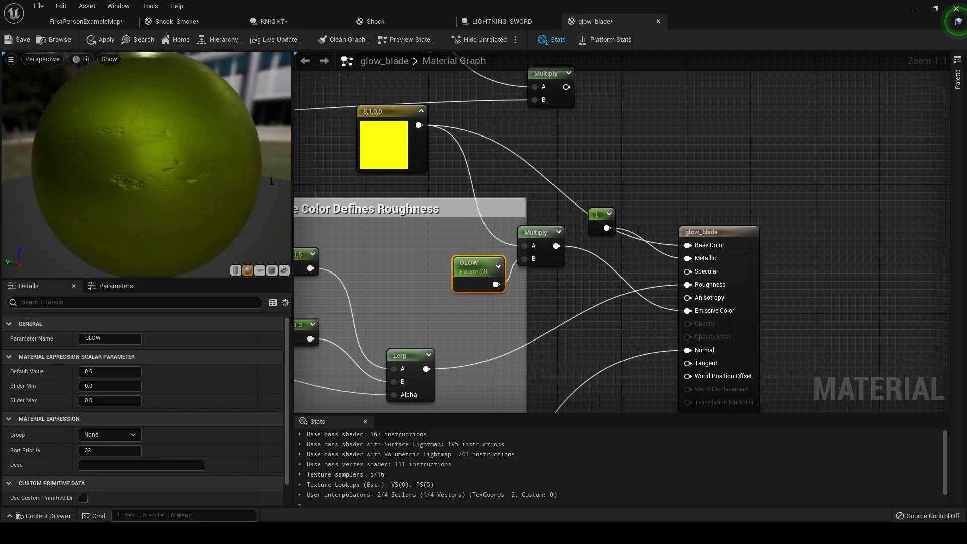
click(103, 40)
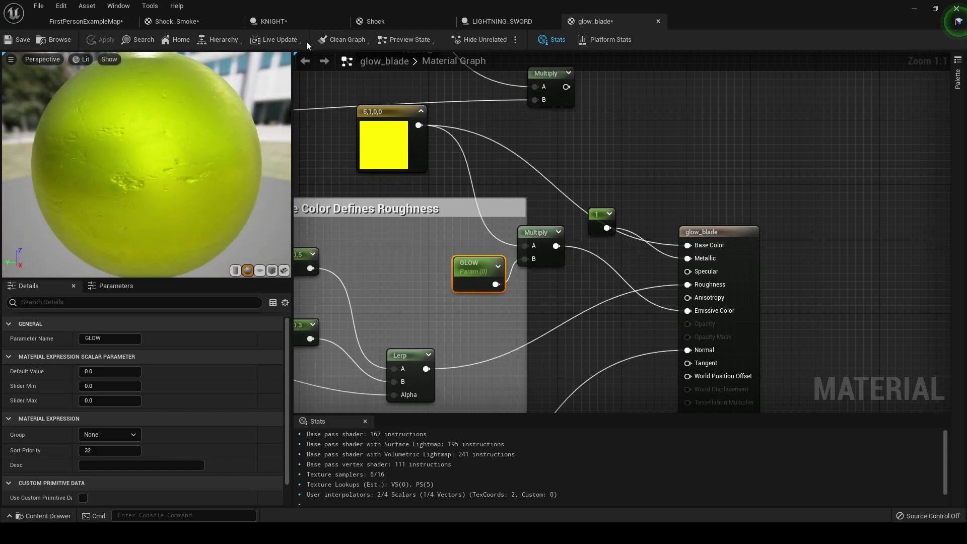
In the KNIGHT Event Graph, bring the SpawnActor LIGHTNING SWORD and AttachActorToComponent nodes into view
click(310, 23)
mouse_move(315, 297)
right_down()
mouse_move(459, 202)
mouse_move(282, 296)
right_up()
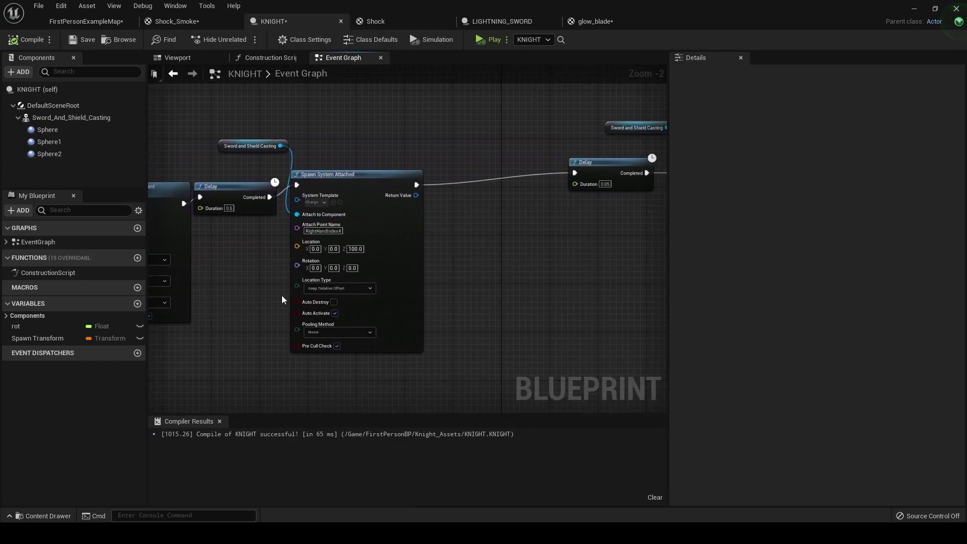
mouse_move(509, 216)
right_down()
mouse_move(590, 235)
mouse_move(462, 239)
right_up()
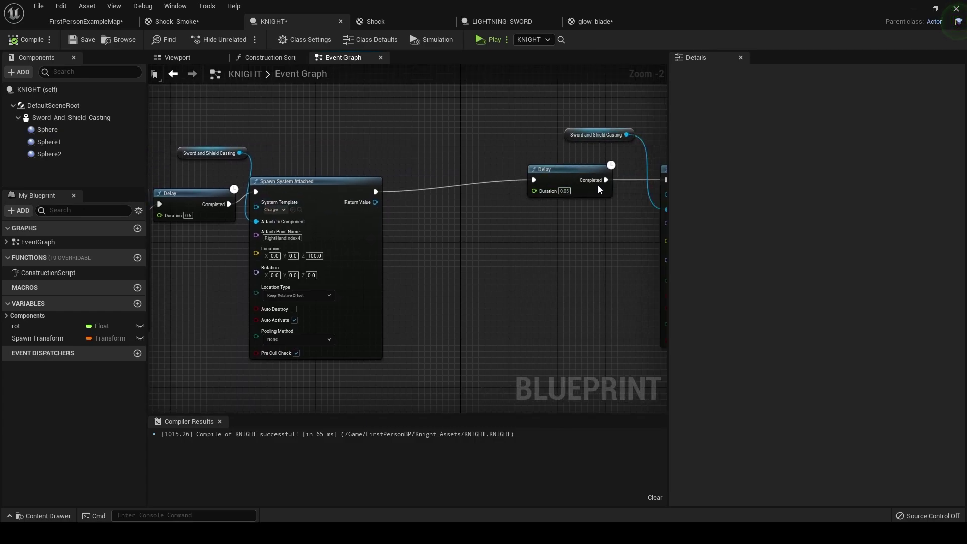
right_drag(294, 124, 543, 146)
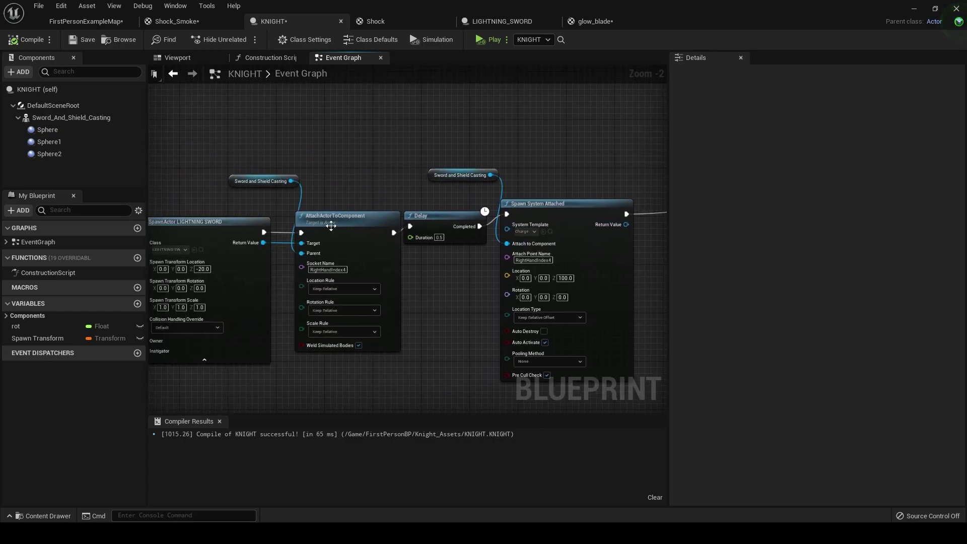
right_drag(180, 247, 198, 235)
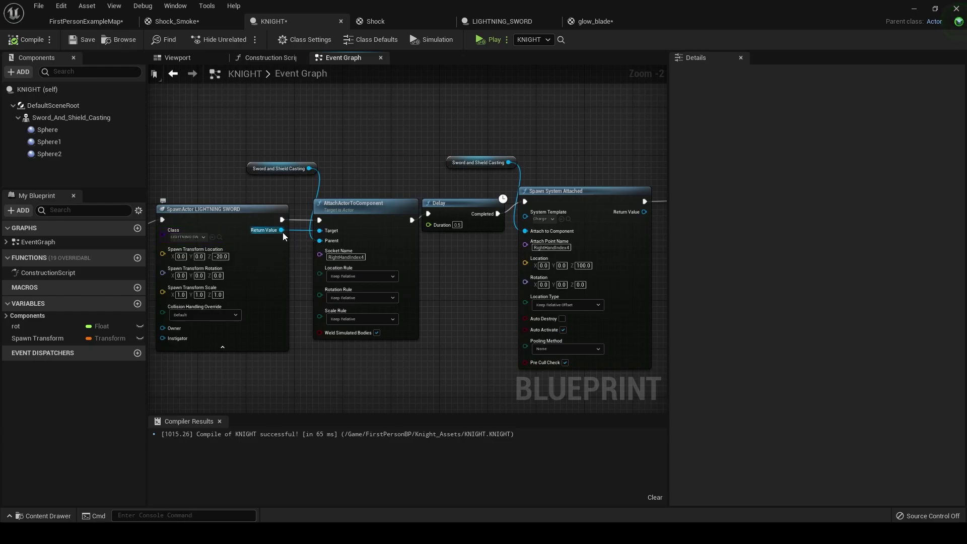
mouse_move(286, 231)
mouse_down()
mouse_move(299, 219)
mouse_move(279, 243)
mouse_move(379, 136)
mouse_up()
text(set )
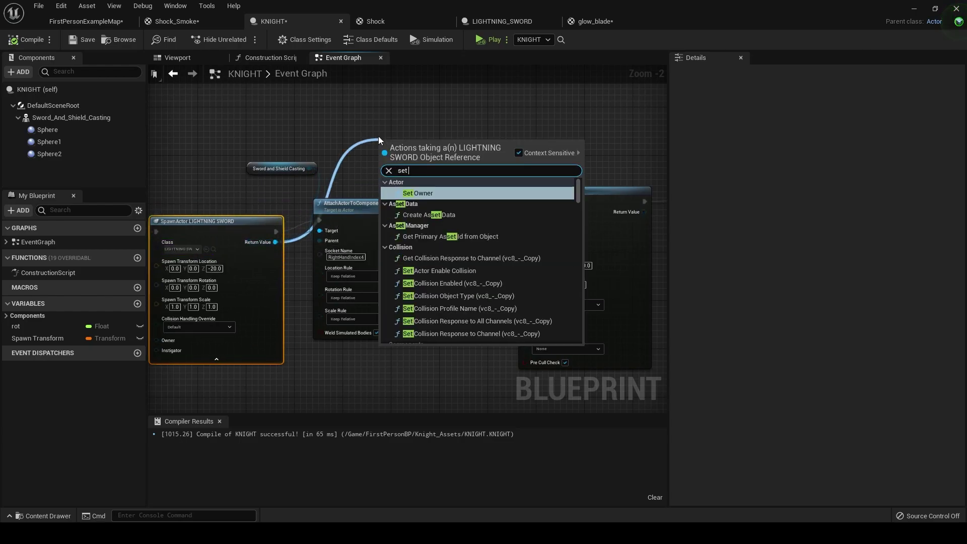
text(mater)
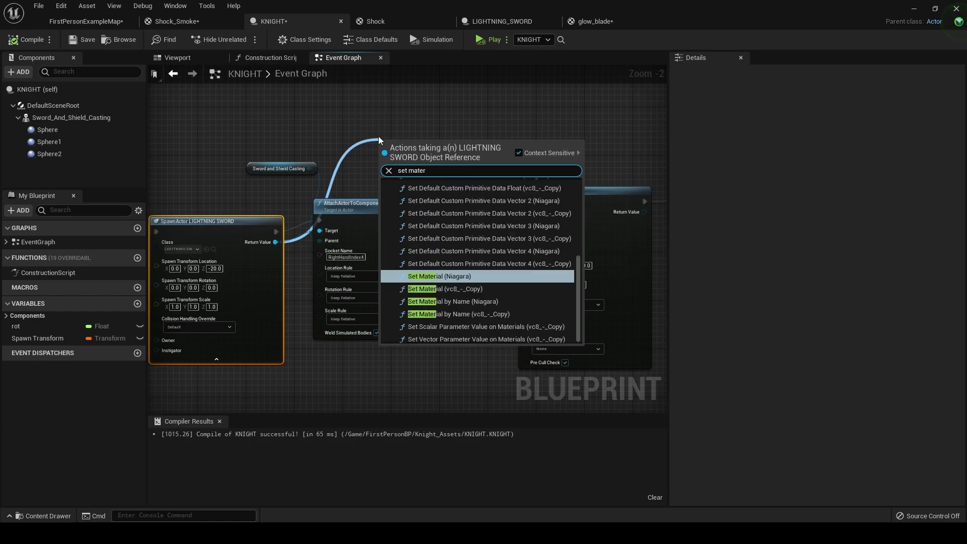
Choose Set Scalar Parameter Value on Materials (vc8_-_Copy) from the 'set mater' results
key(Down)
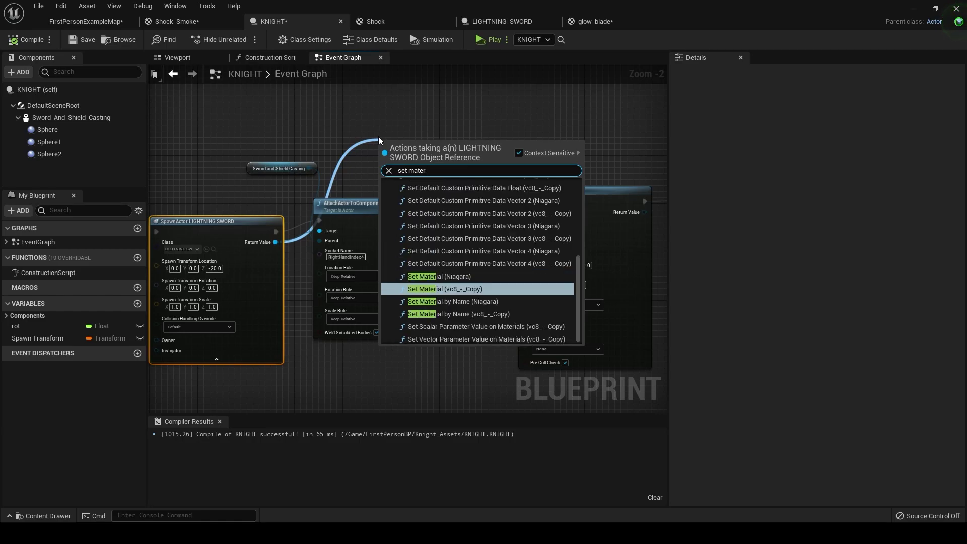
key(Down)
key(Down)
key(Down)
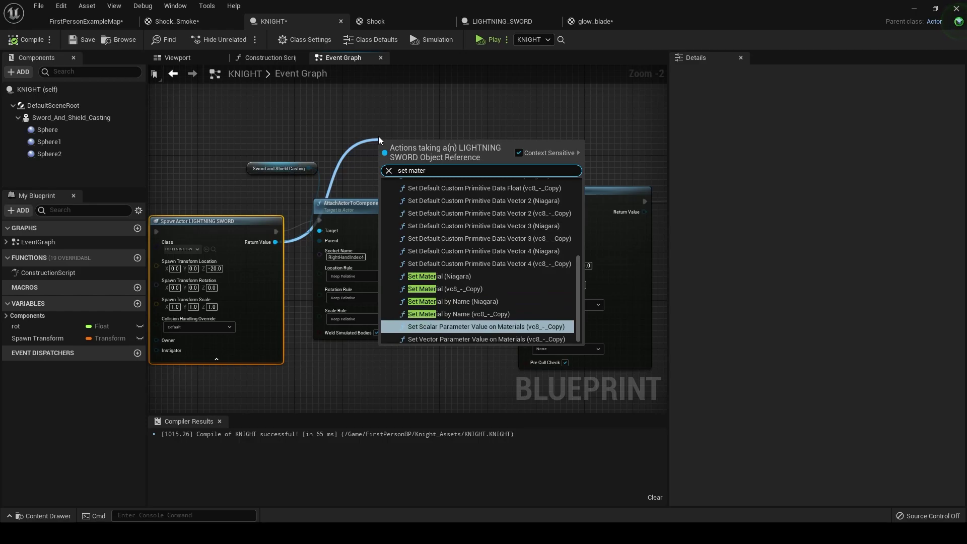
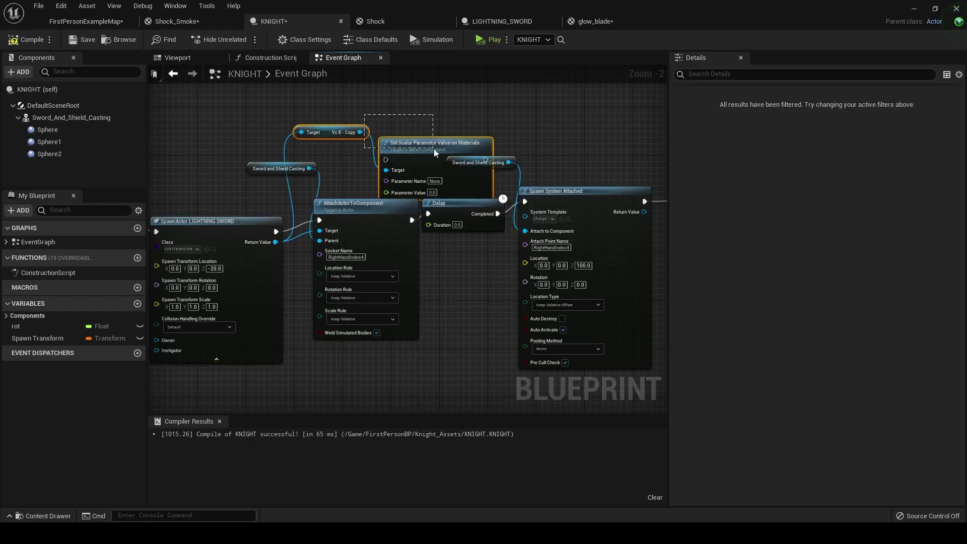
Wire the Set Scalar Parameter node between Spawn System Attached and the Delay
drag(434, 149, 602, 107)
right_drag(602, 107, 310, 110)
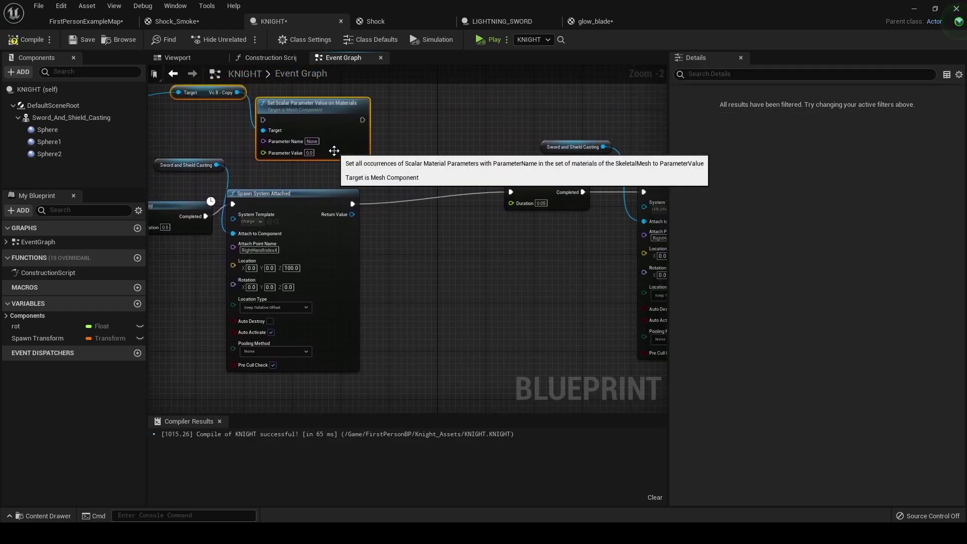
drag(333, 150, 466, 157)
click(359, 197)
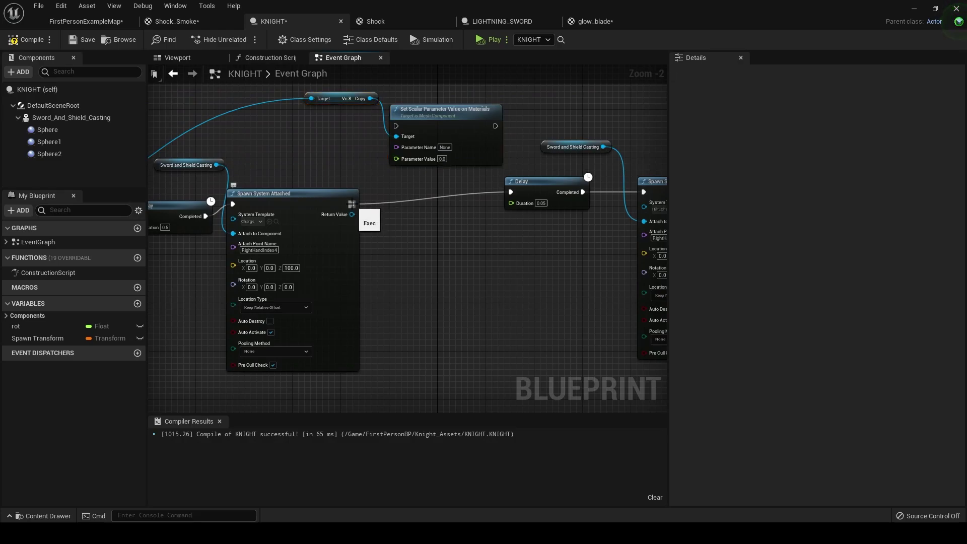
ctrl+drag(354, 206, 395, 125)
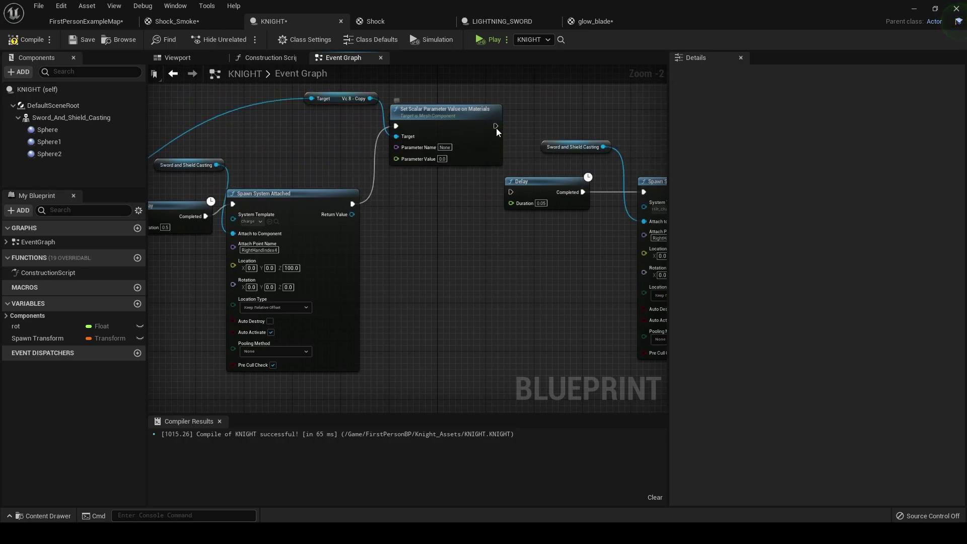
drag(496, 126, 512, 192)
drag(473, 146, 460, 201)
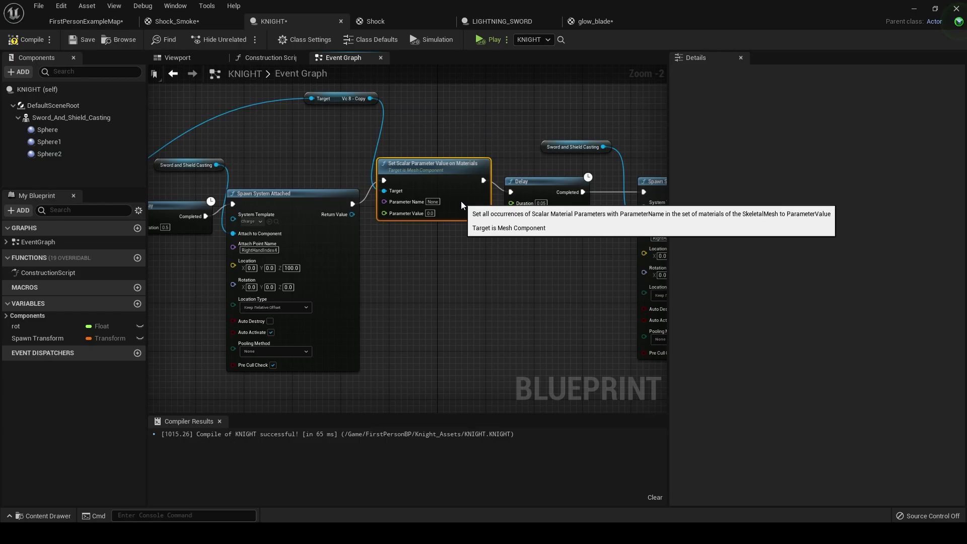
Set the parameter name to GLOW with value 200, then compile KNIGHT
click(431, 201)
key(BackSpace)
text(GLOW)
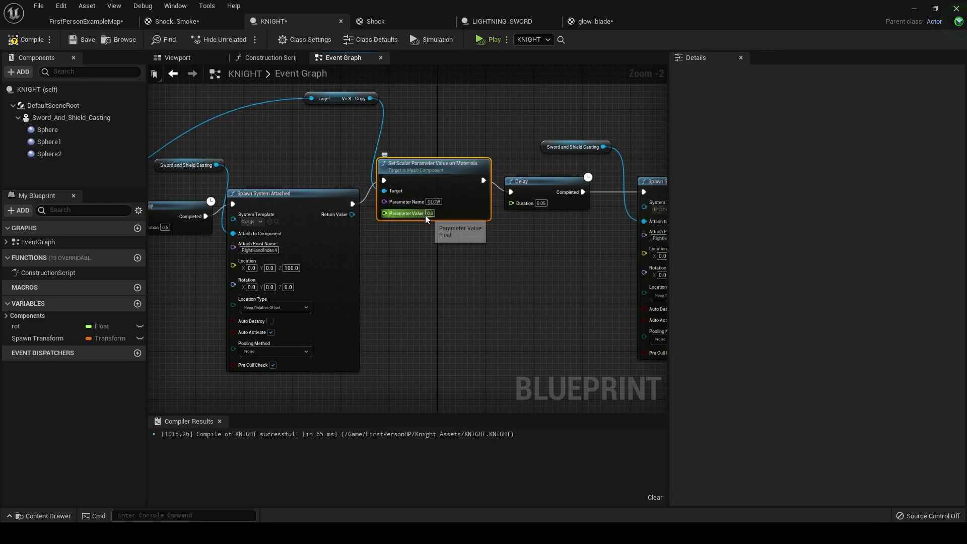
click(430, 212)
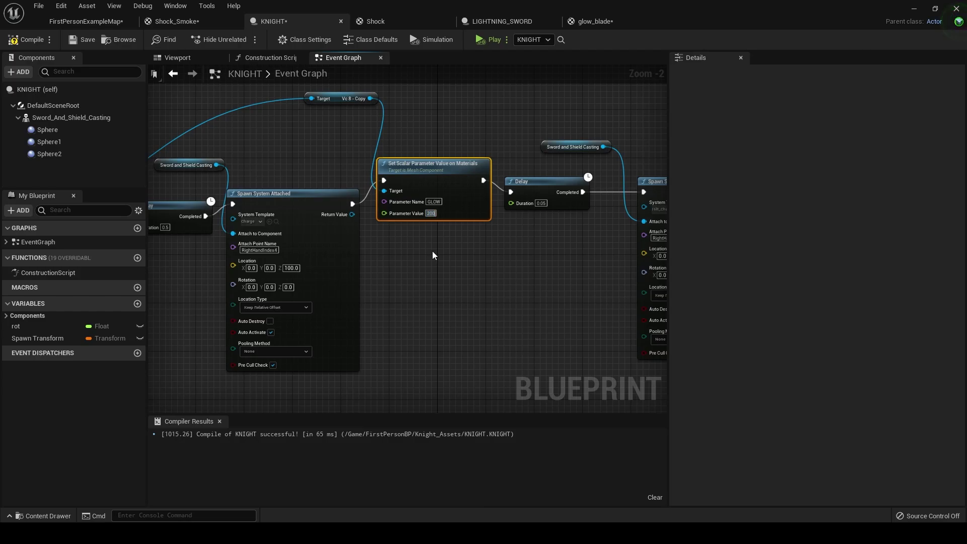
text(200)
click(27, 40)
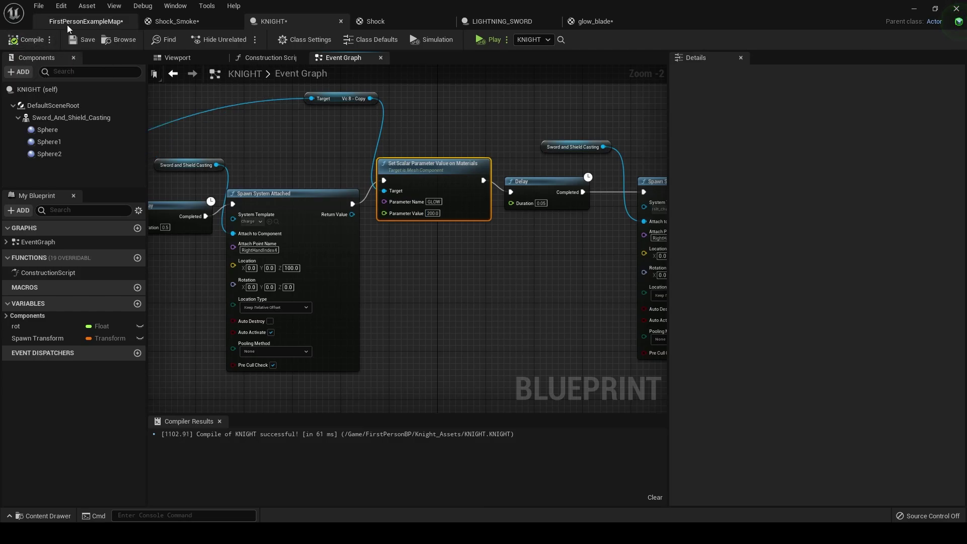
click(86, 22)
click(545, 39)
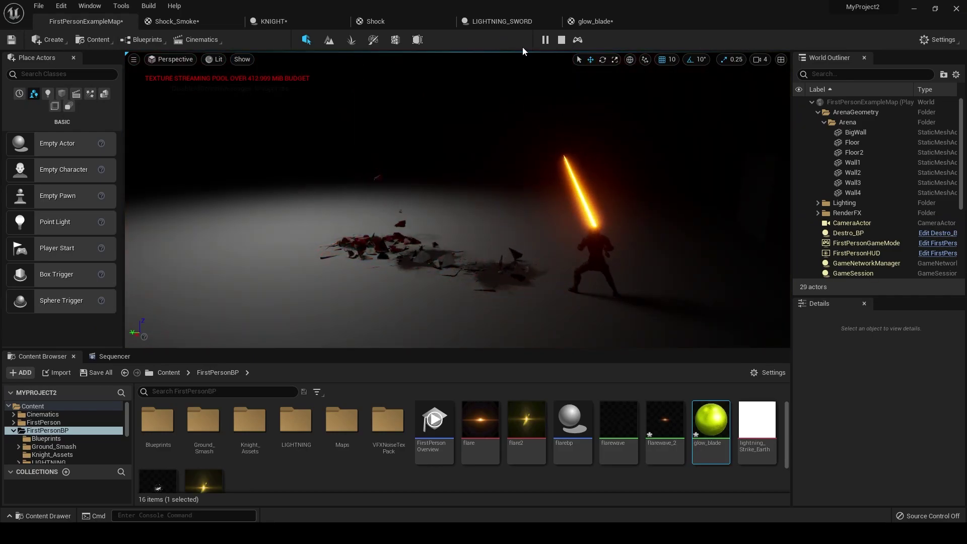
click(562, 40)
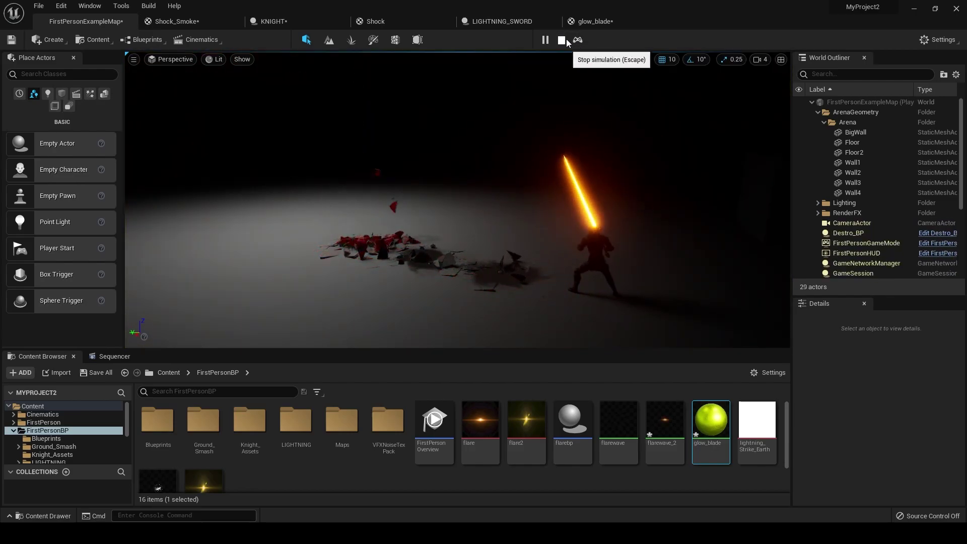
click(560, 39)
Add a Timeline node after SpawnActor Destro BP, keeping the default name Timeline_0
click(294, 23)
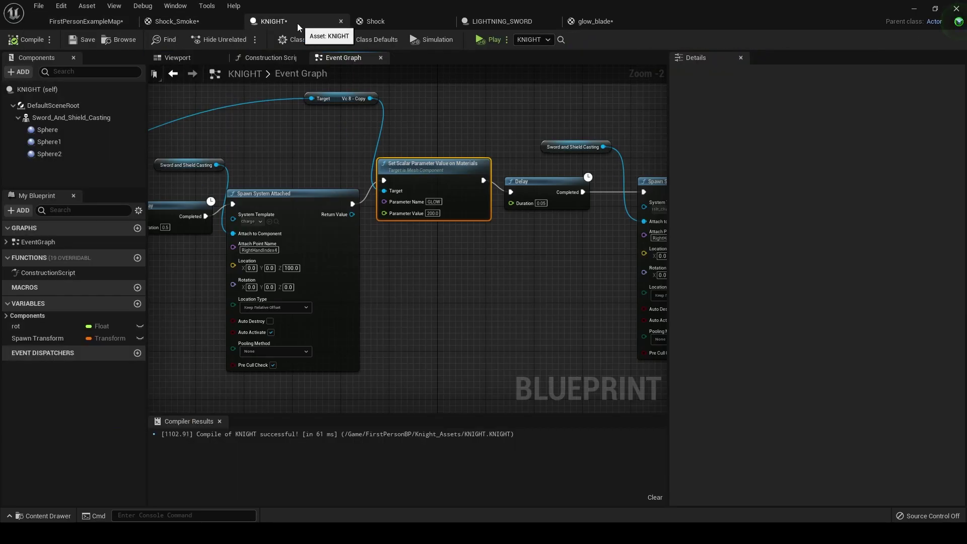
right_drag(498, 205, 515, 185)
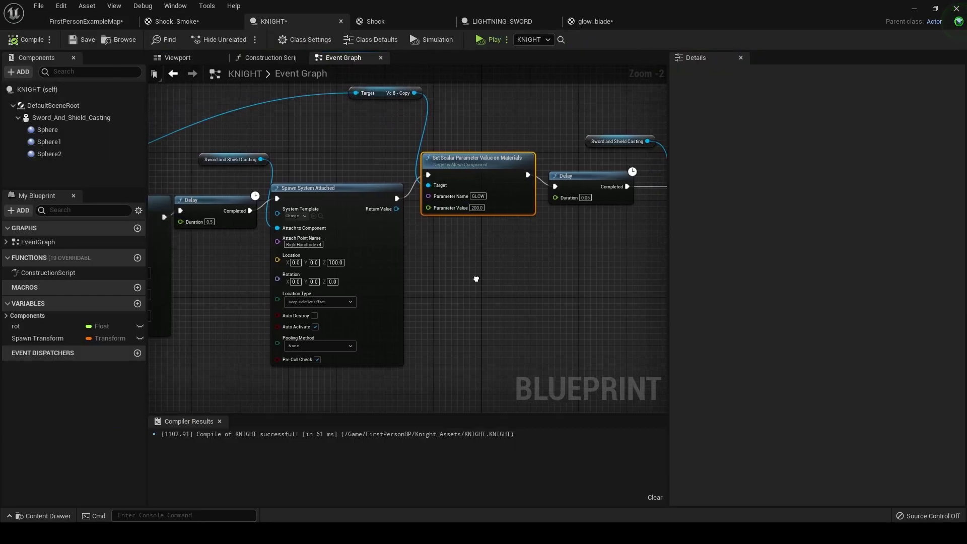
right_drag(578, 254, 356, 250)
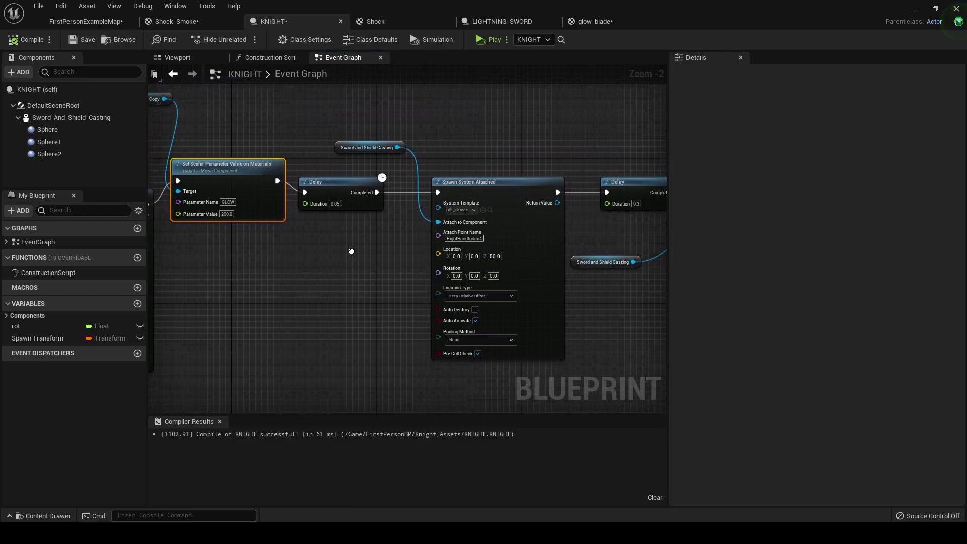
scroll(356, 257, down, 2)
right_drag(394, 302, 313, 352)
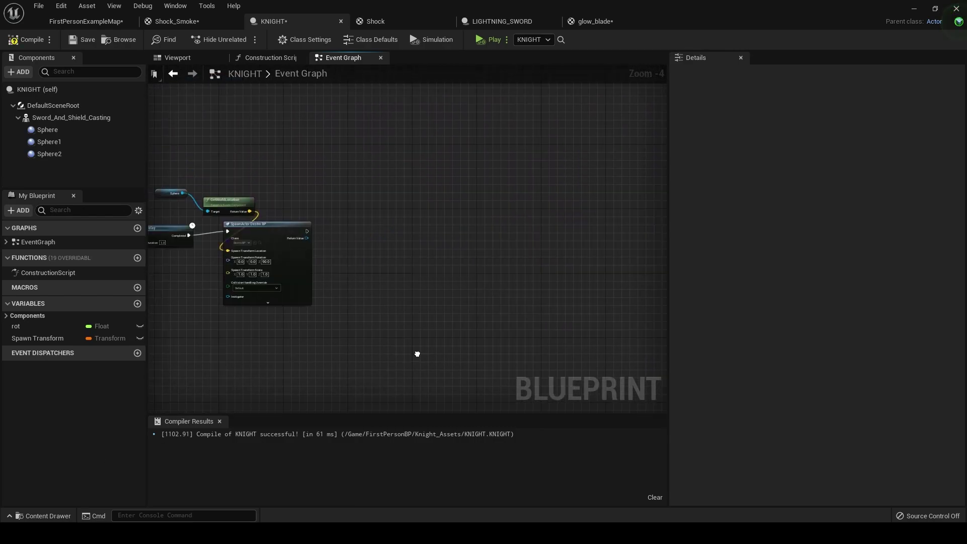
scroll(332, 283, up, 2)
scroll(333, 283, up, 1)
right_drag(332, 283, 413, 268)
drag(379, 206, 439, 200)
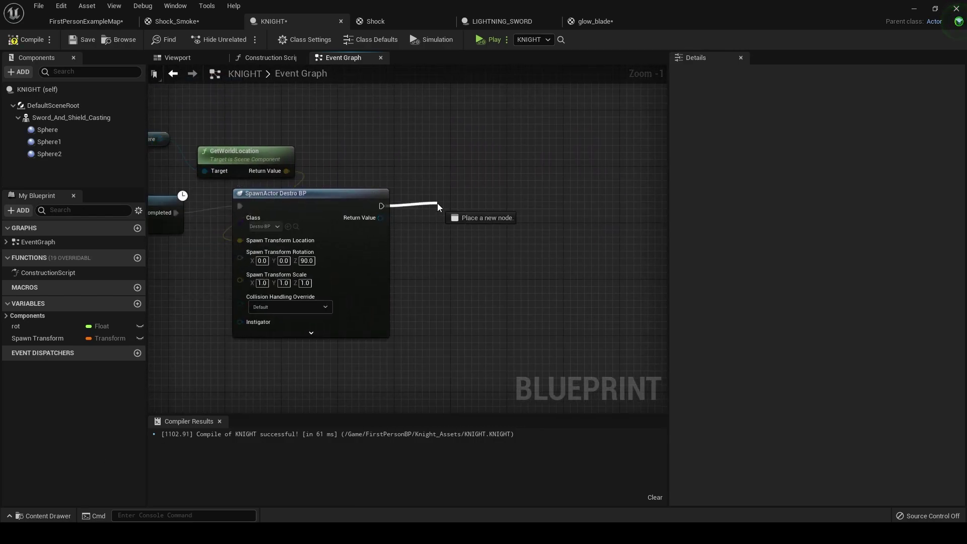
text(timelin)
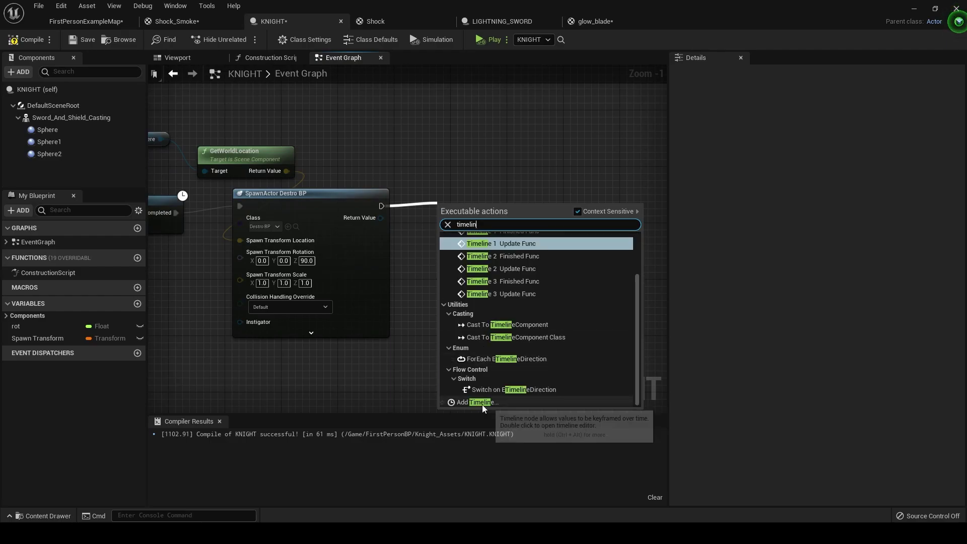
click(482, 402)
key(Return)
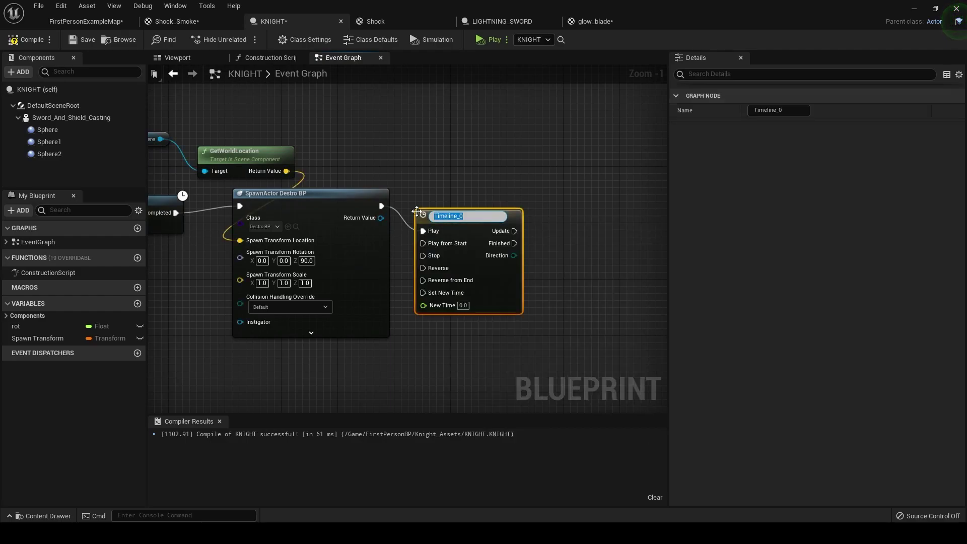
Add a float track to Timeline_0 with three keys along the curve
double_click(520, 294)
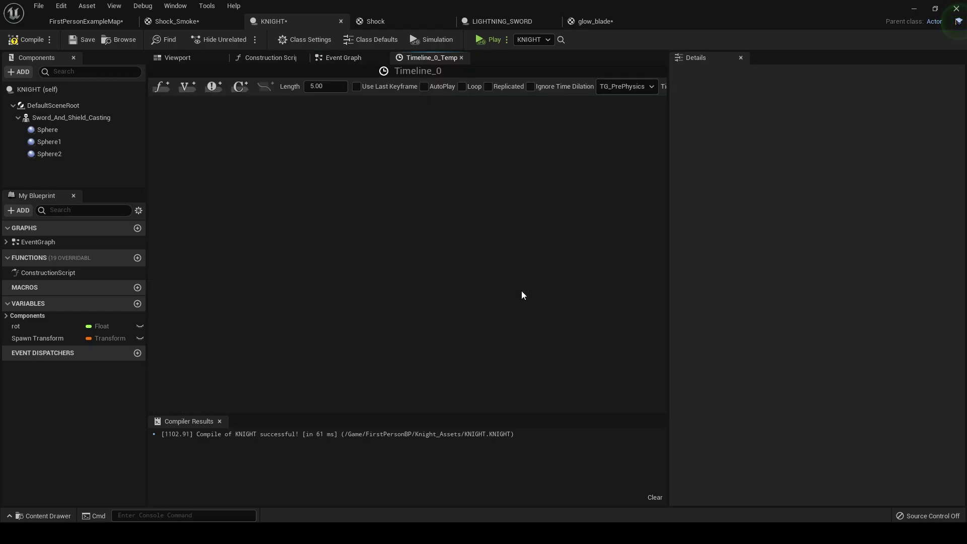
click(160, 87)
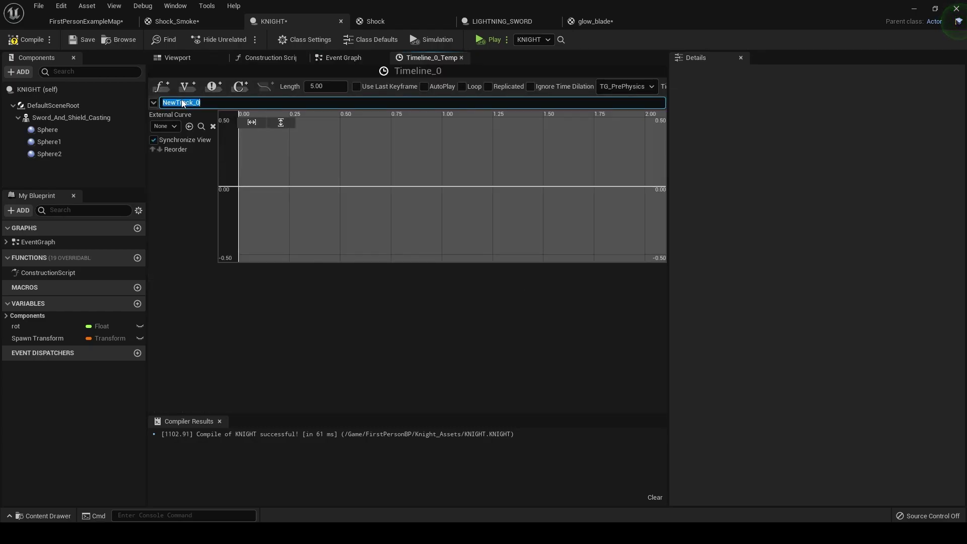
right_click(253, 191)
click(283, 206)
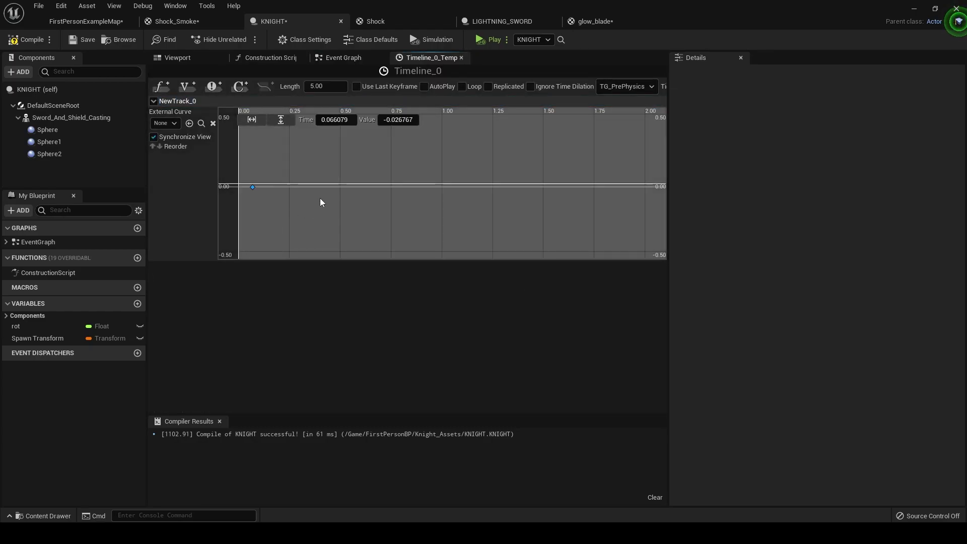
right_click(400, 188)
click(431, 201)
right_click(532, 188)
click(554, 204)
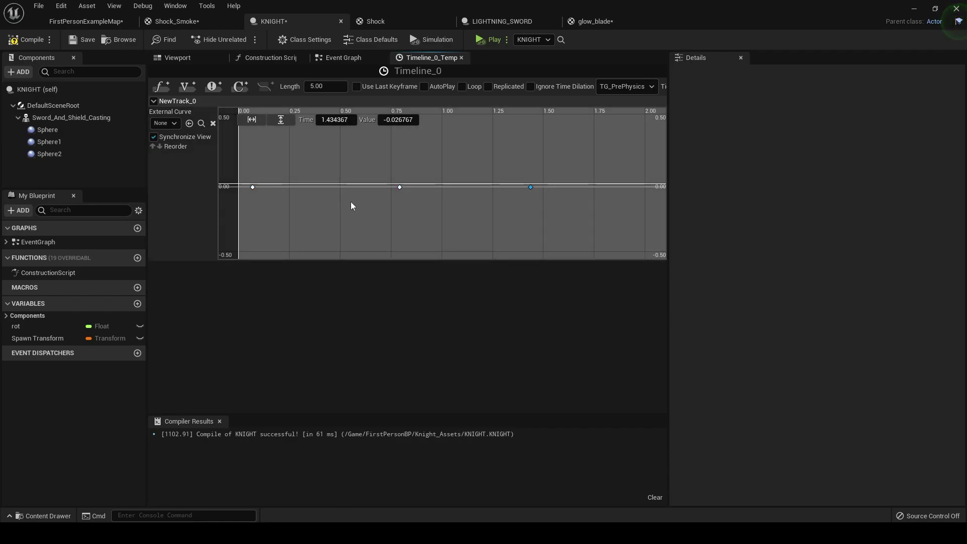
Set the key values so the curve drops near zero, with the last key at 2 seconds, then compile
click(253, 187)
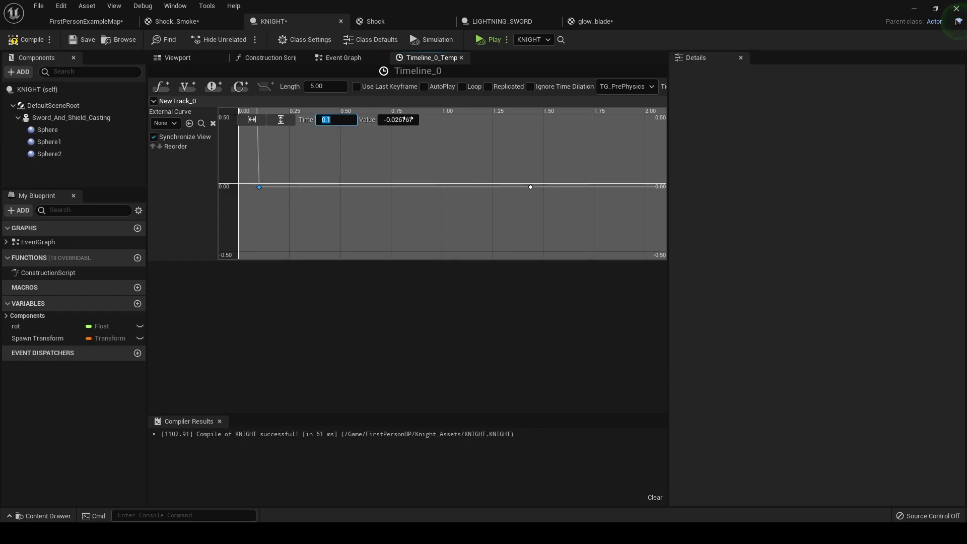
text(01)
key(Return)
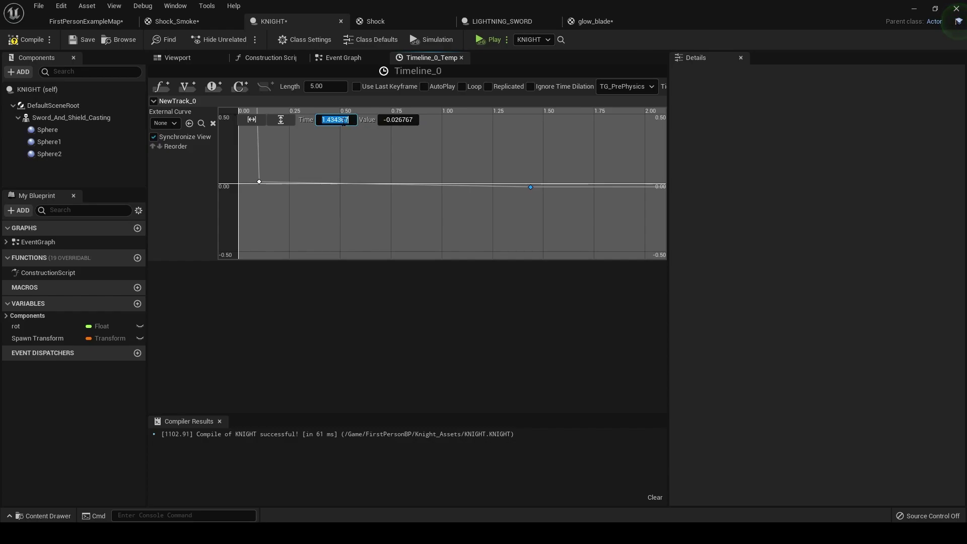
text(2)
key(Return)
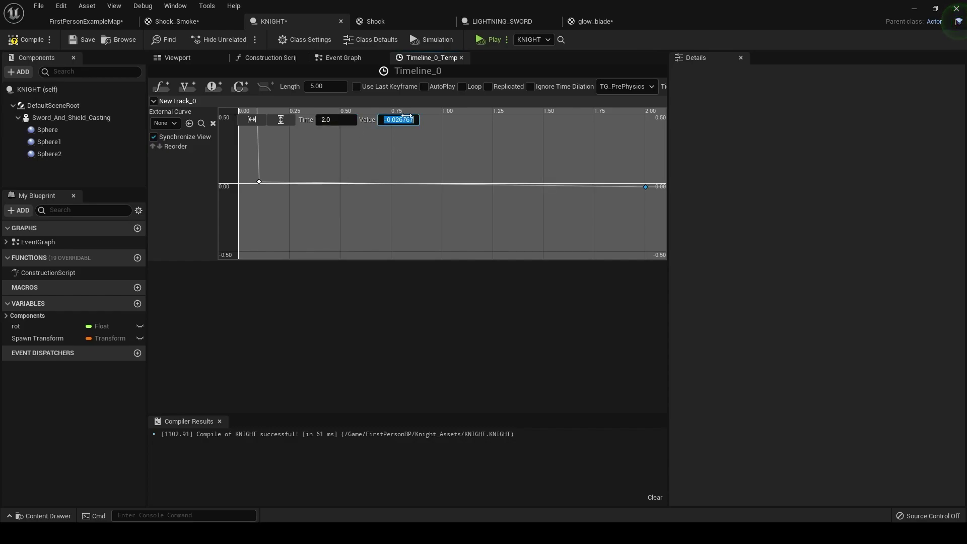
click(34, 41)
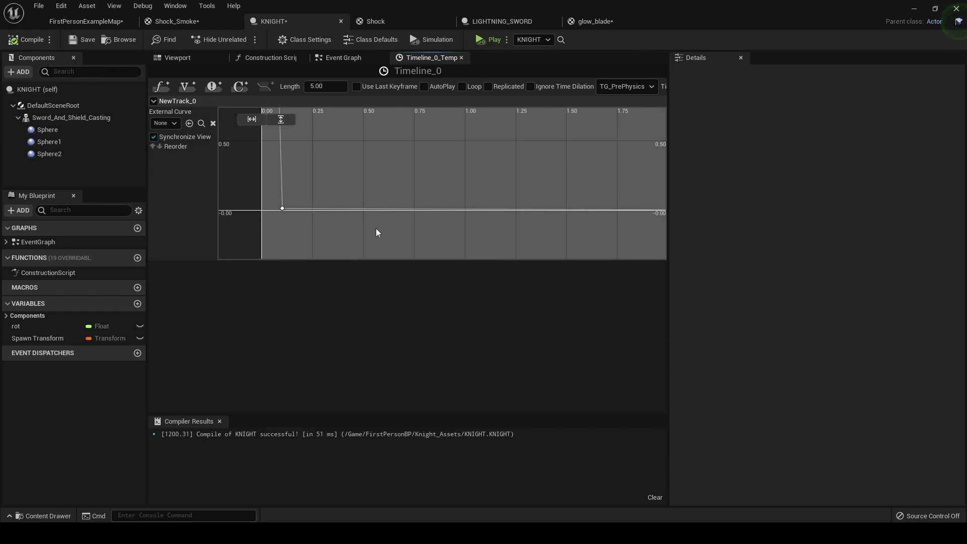
scroll(375, 228, down, 2)
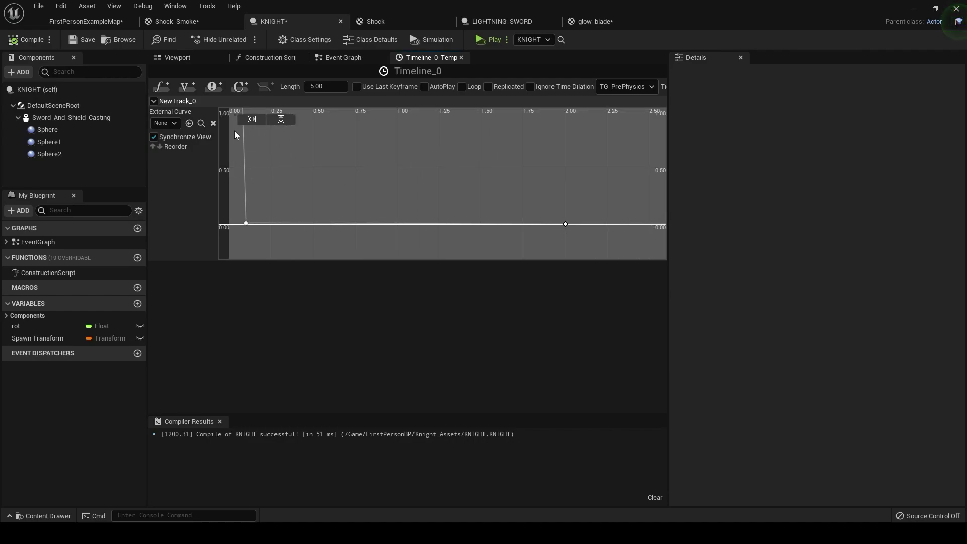
click(280, 120)
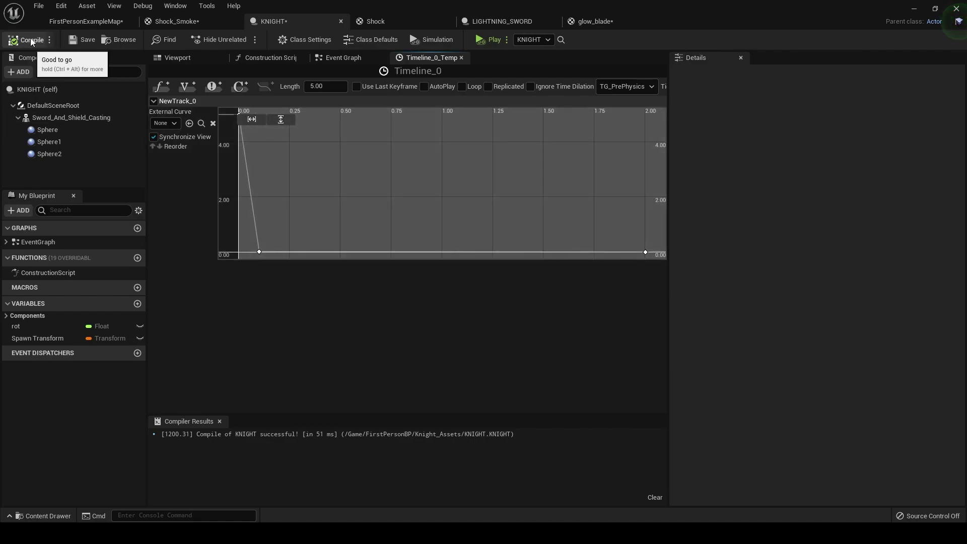
Copy the GLOW Set Scalar Parameter node and paste it beside Timeline_0
click(80, 21)
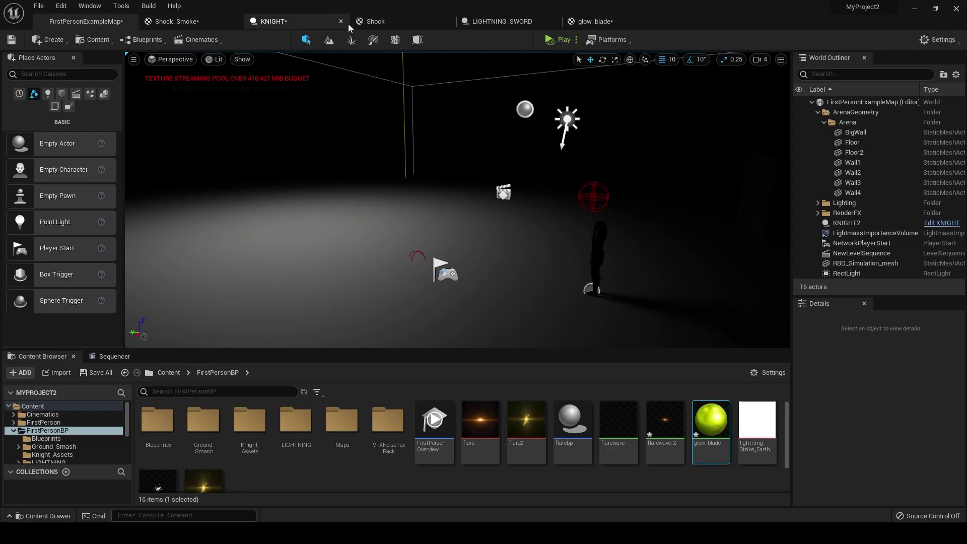
click(302, 21)
click(344, 57)
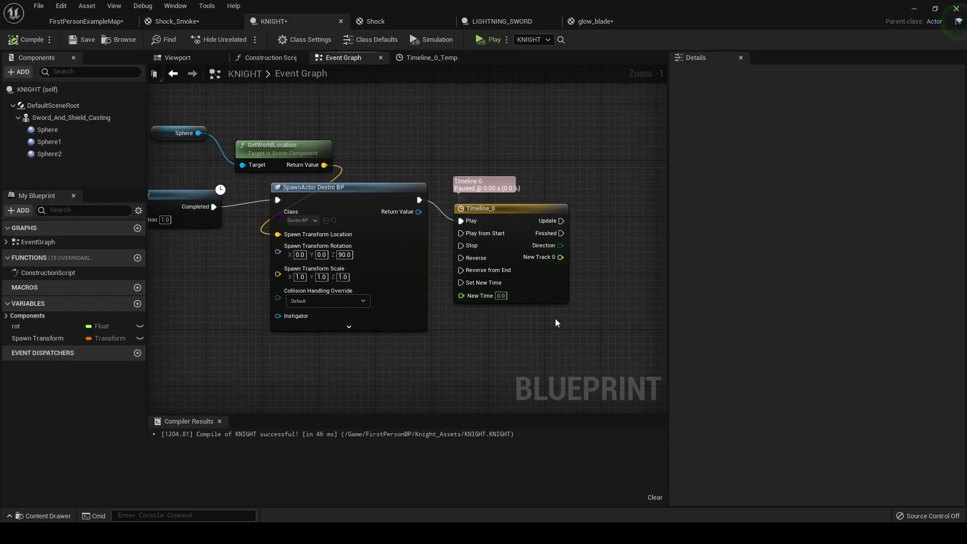
mouse_move(556, 322)
right_down()
mouse_move(507, 292)
mouse_move(327, 300)
right_up()
scroll(506, 292, down, 3)
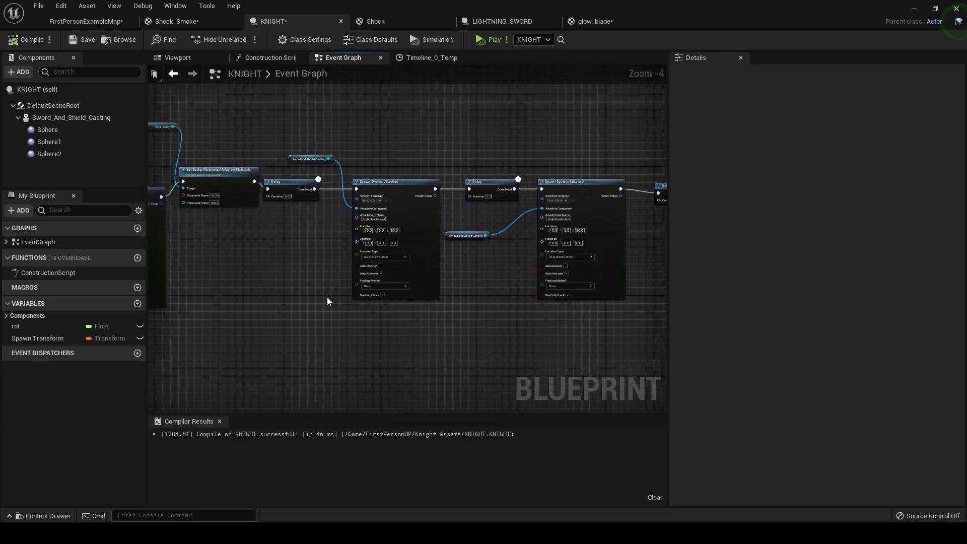
scroll(327, 301, up, 1)
scroll(352, 288, up, 1)
drag(398, 284, 411, 183)
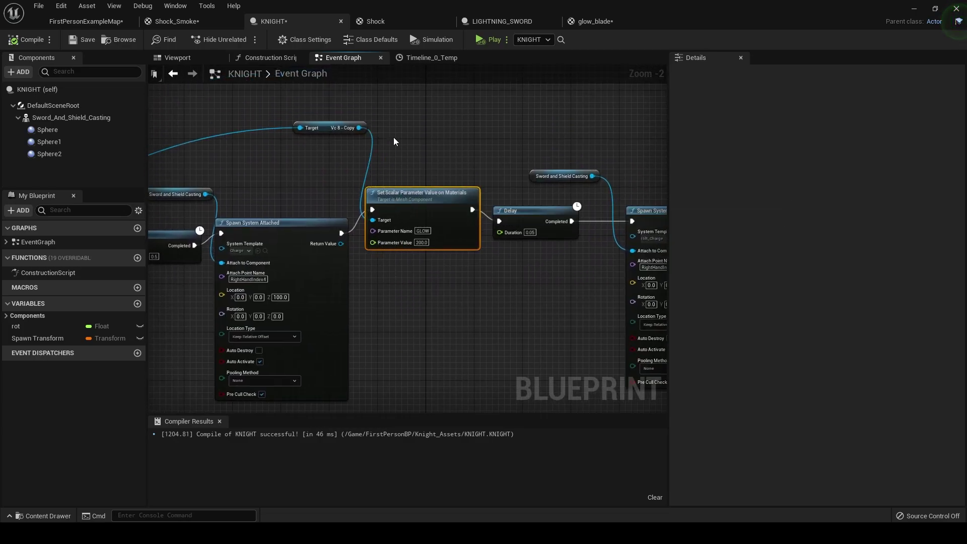
right_drag(761, 201, 339, 151)
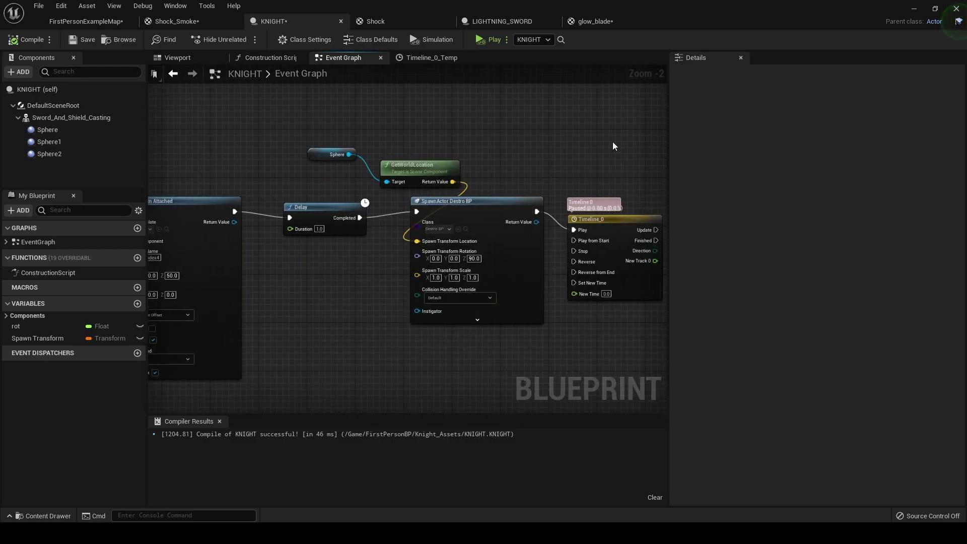
right_drag(612, 141, 389, 138)
key(ctrl+v)
Connect Timeline_0's Update to the copied node and New Track 0 to Parameter Value
drag(523, 222, 500, 245)
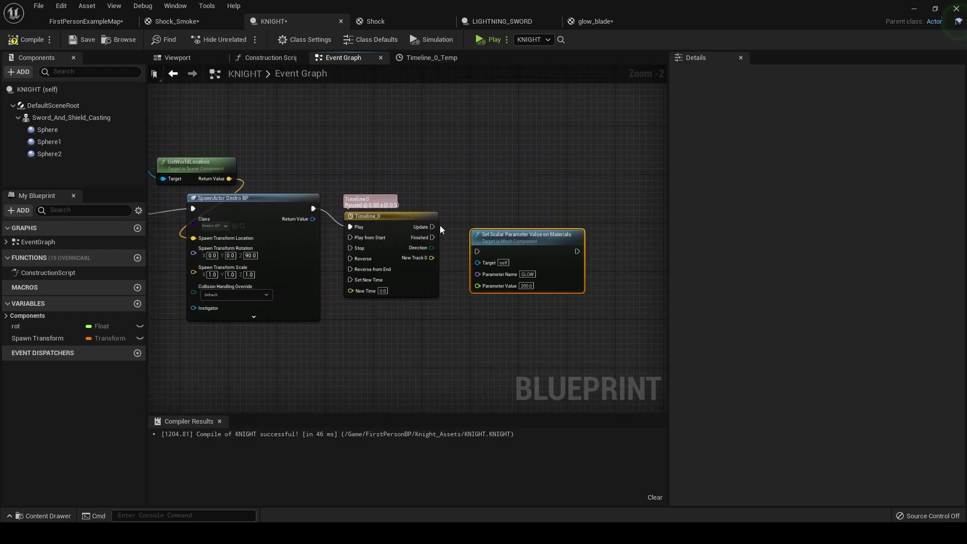
mouse_move(432, 227)
mouse_down()
mouse_move(477, 251)
mouse_move(479, 223)
mouse_up()
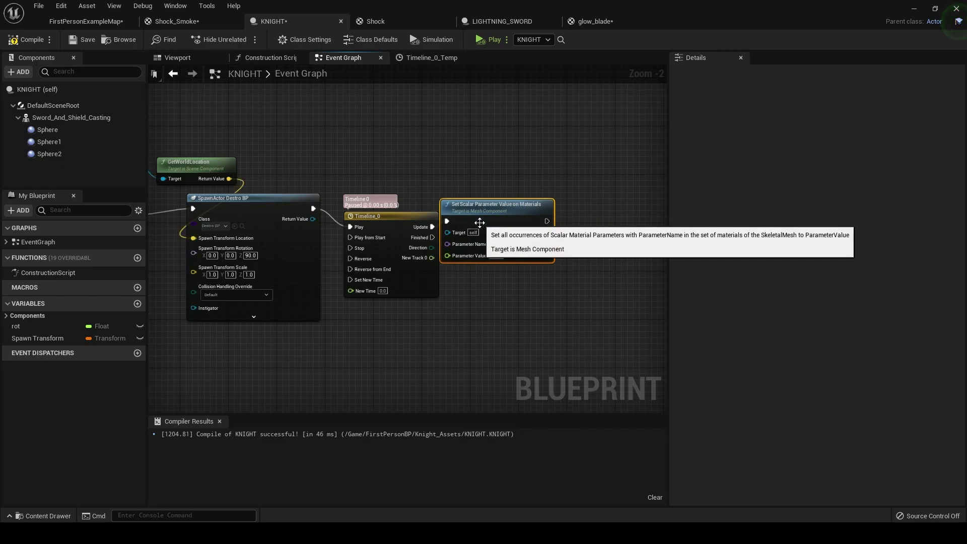
drag(519, 249, 529, 271)
scroll(529, 271, up, 2)
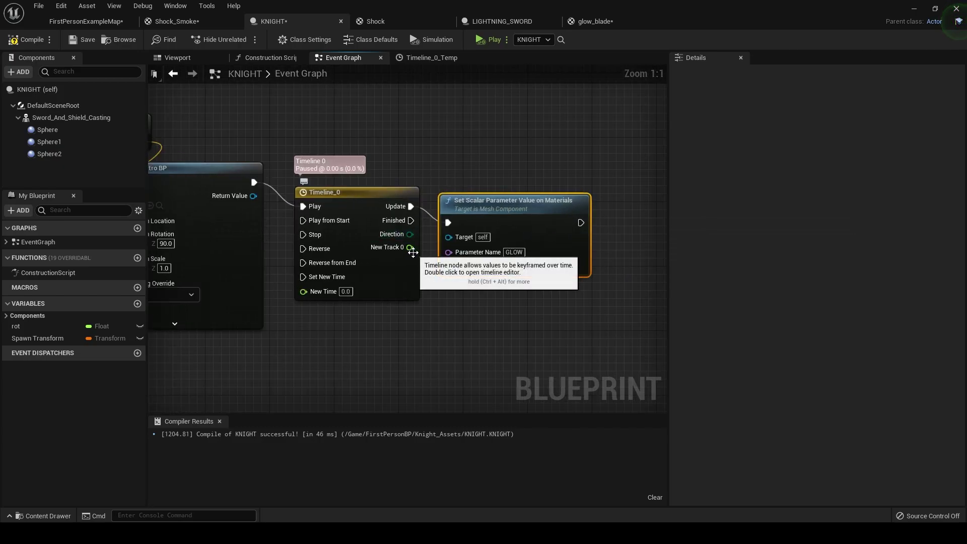
drag(410, 247, 449, 266)
scroll(448, 302, down, 2)
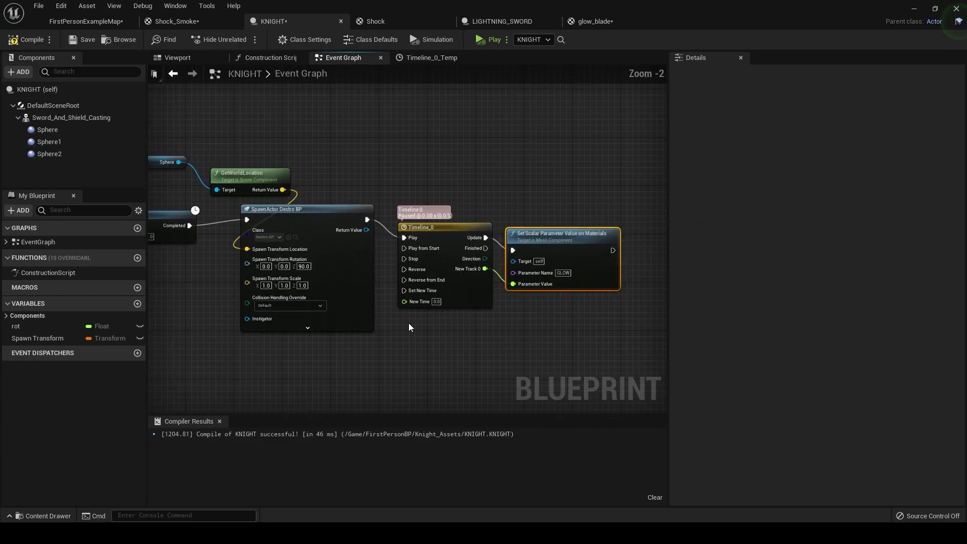
scroll(409, 327, down, 3)
Make Vc 8 - Copy the copied node's Target and compile KNIGHT
right_drag(295, 320, 432, 299)
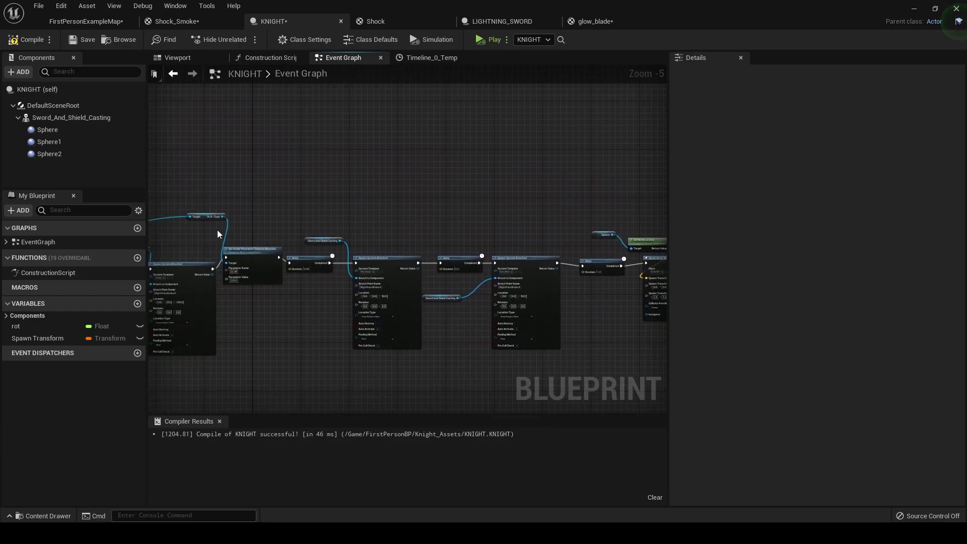
mouse_move(211, 217)
mouse_down()
mouse_move(218, 152)
mouse_move(337, 187)
mouse_up()
scroll(378, 204, up, 2)
scroll(417, 224, up, 2)
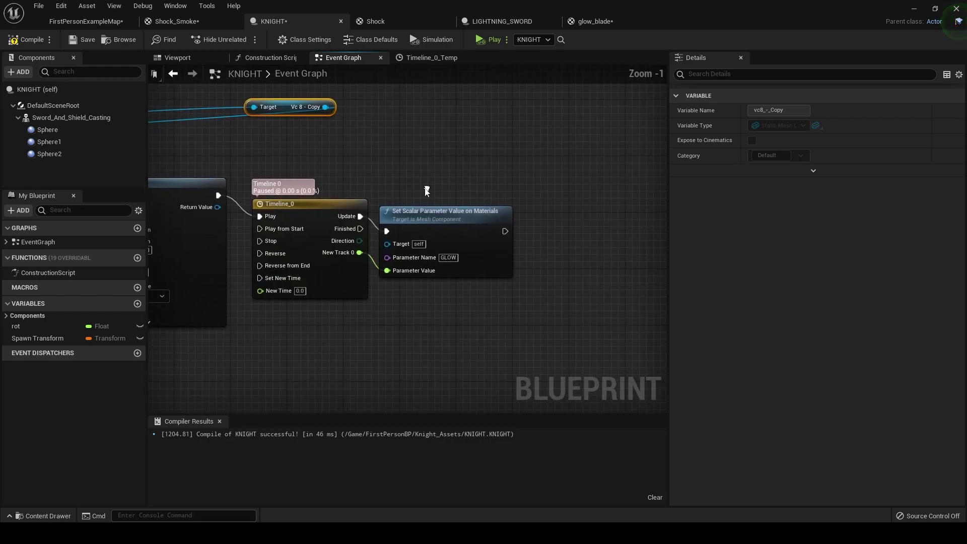
drag(325, 106, 392, 244)
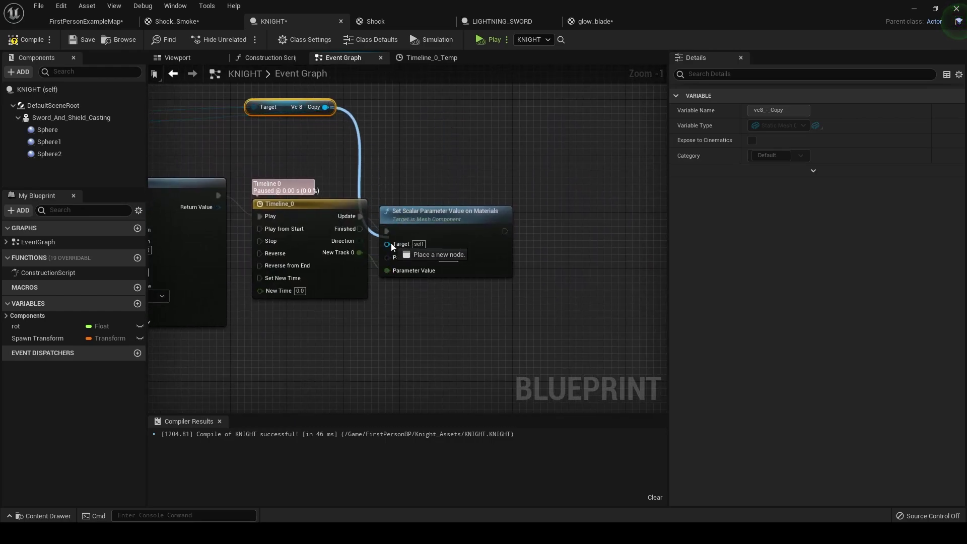
click(26, 42)
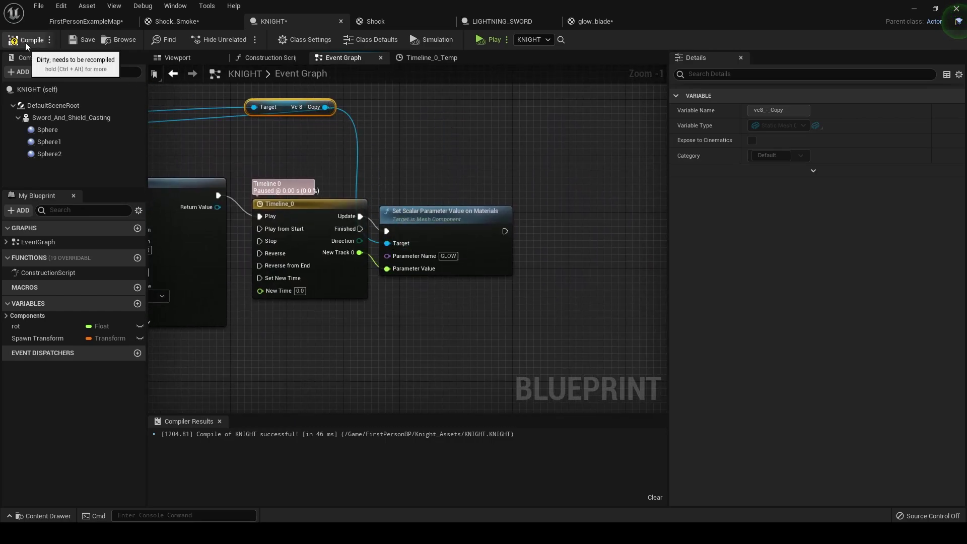
Simulate FirstPersonExampleMap to watch the sword glow, then stop
click(64, 22)
click(550, 39)
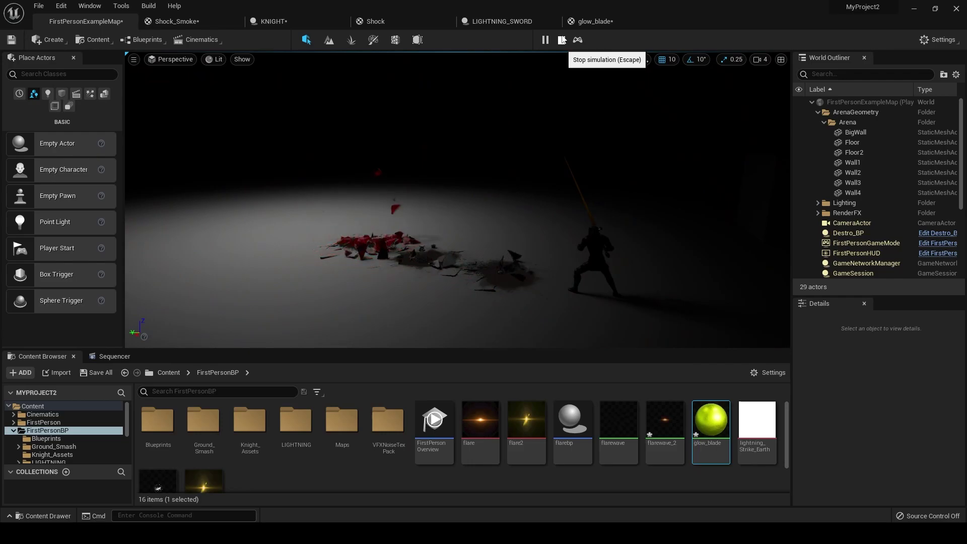
click(561, 40)
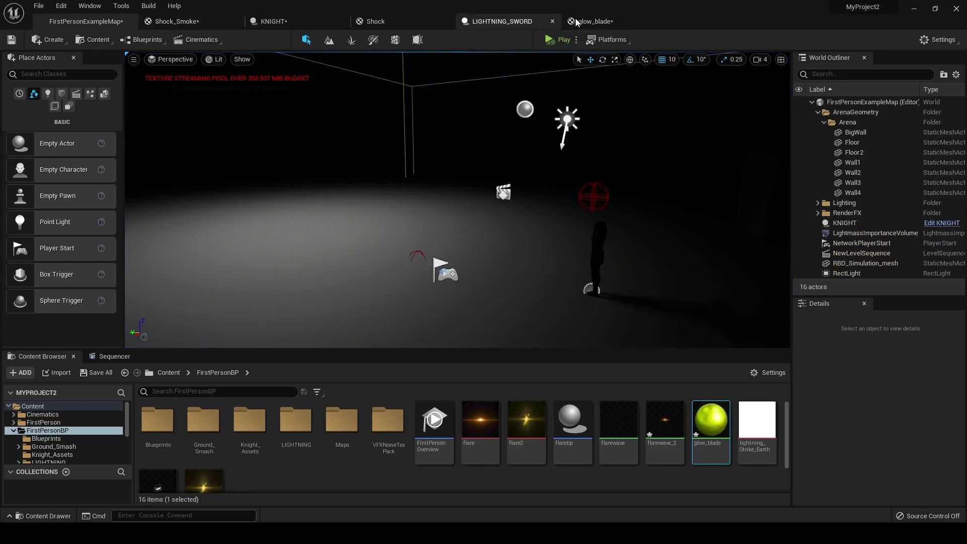
Set Timeline_0's early low keyframe to 0.1 and recompile KNIGHT
click(287, 19)
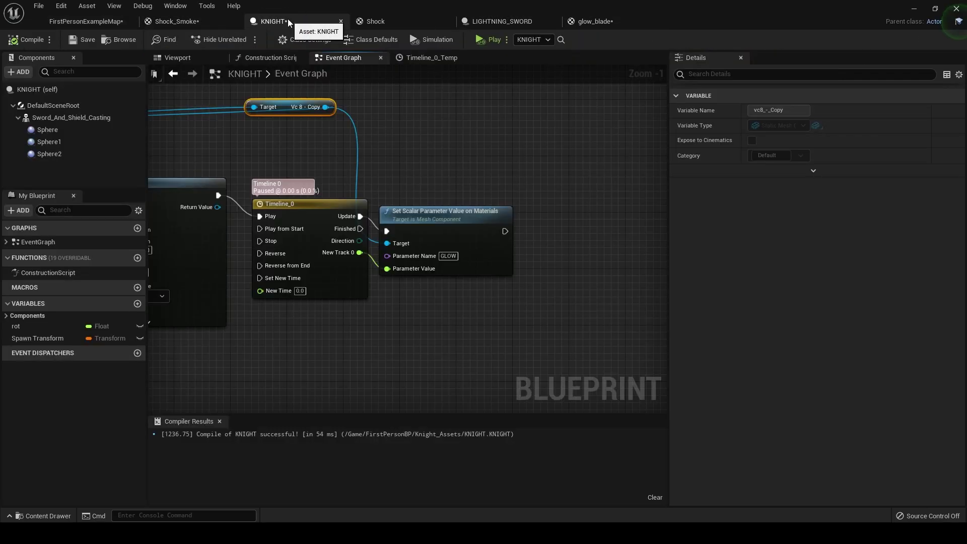
double_click(345, 288)
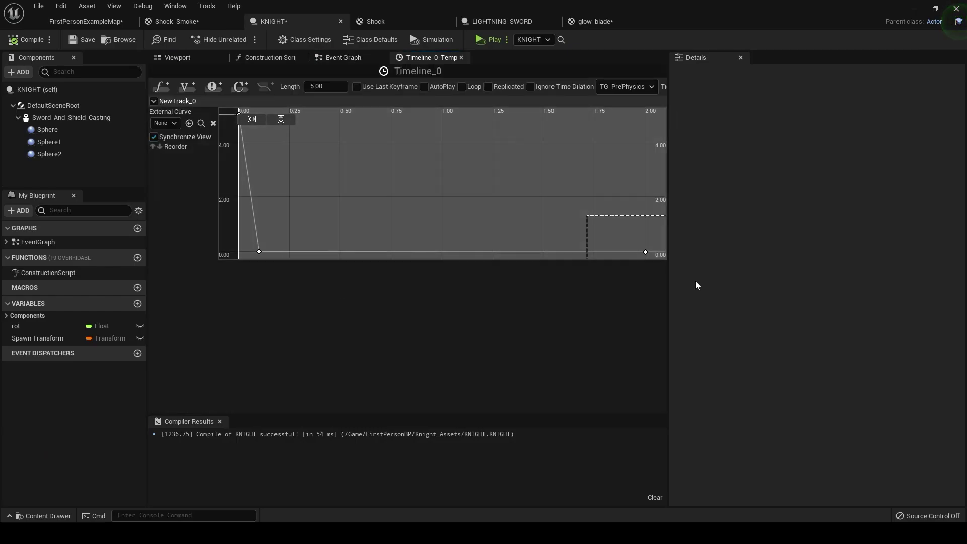
click(644, 252)
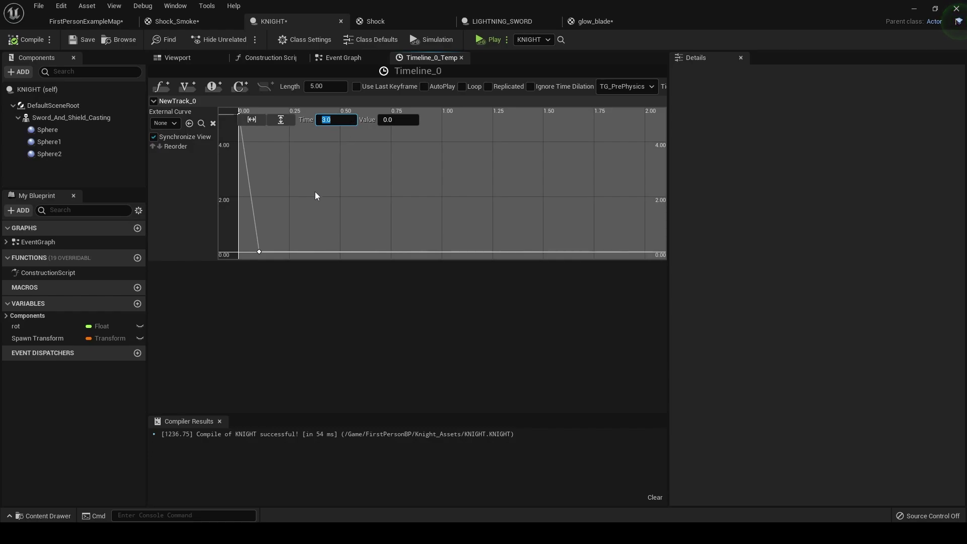
click(259, 252)
text(0.1)
key(Return)
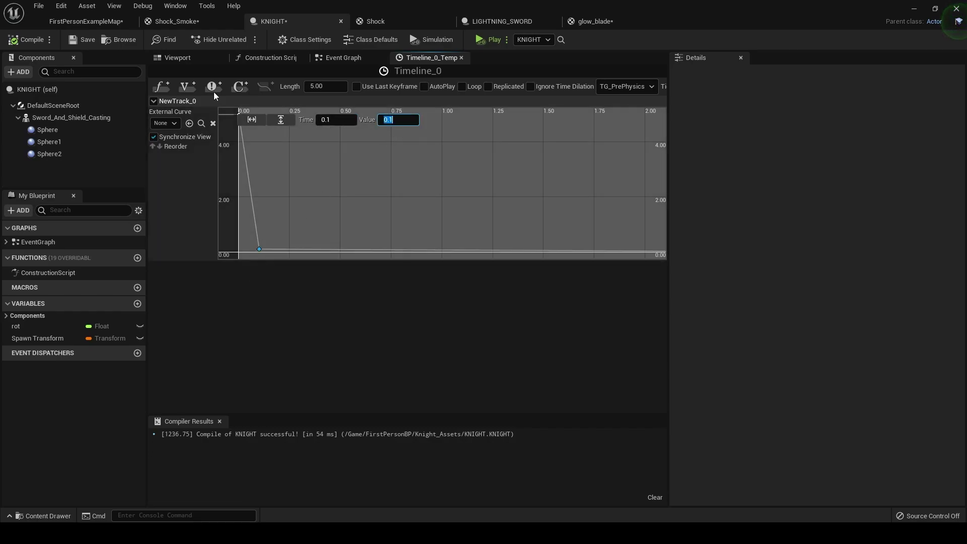
click(31, 44)
Play the level to test the glow, then stop the game
click(93, 24)
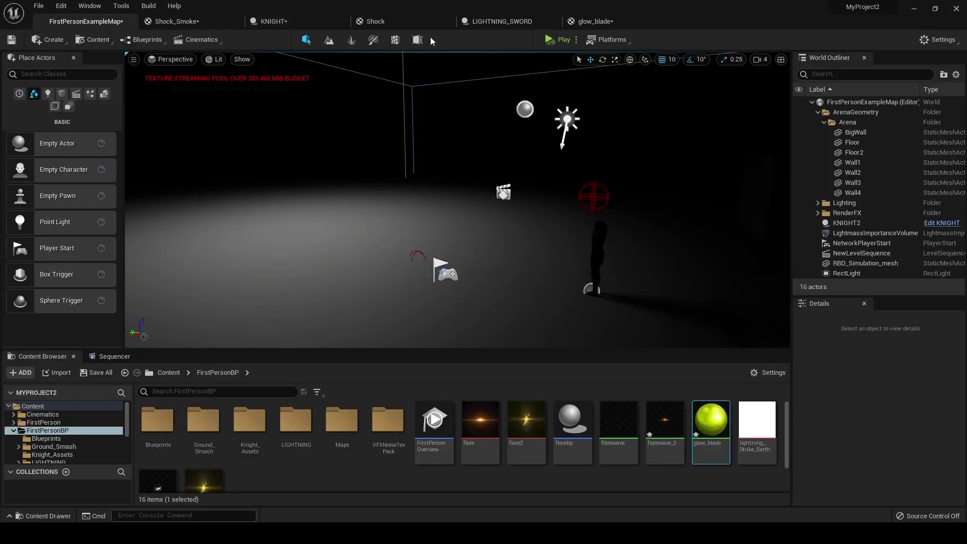
click(562, 39)
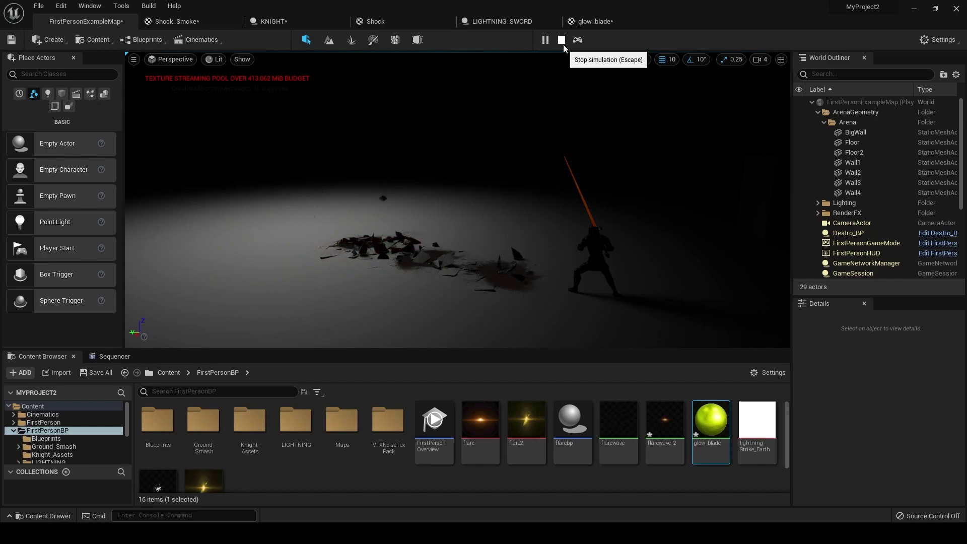
click(563, 43)
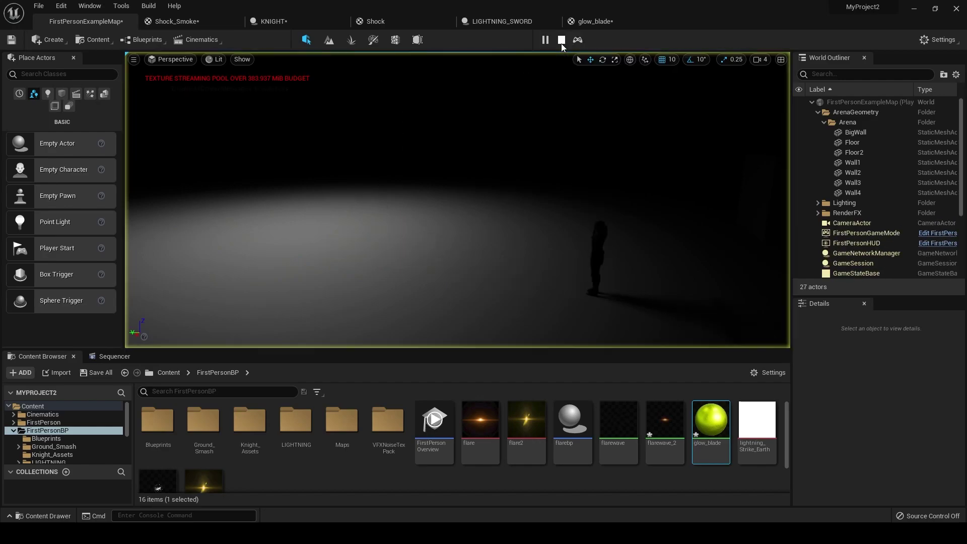
Move Timeline_0's final key to 2.5 seconds and replay the level
click(303, 23)
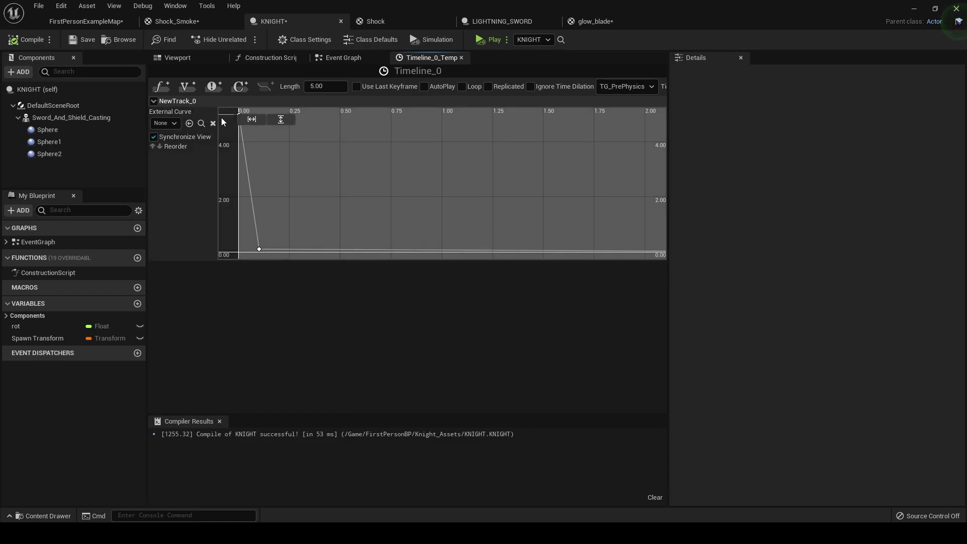
click(251, 119)
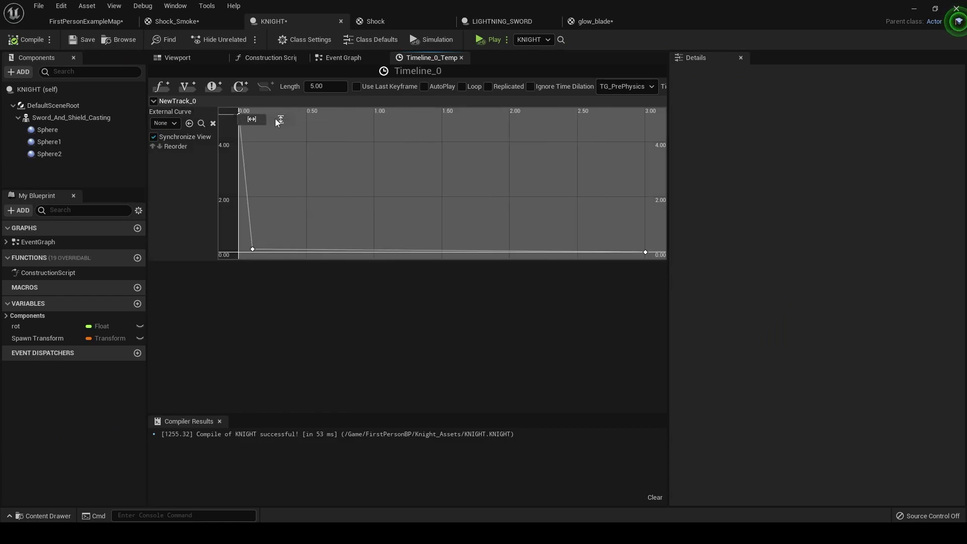
click(645, 251)
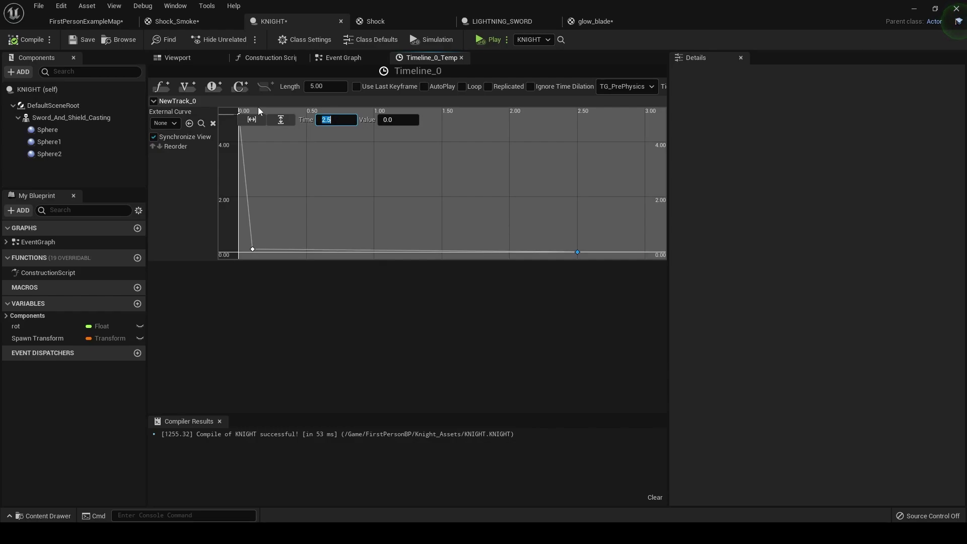
click(86, 21)
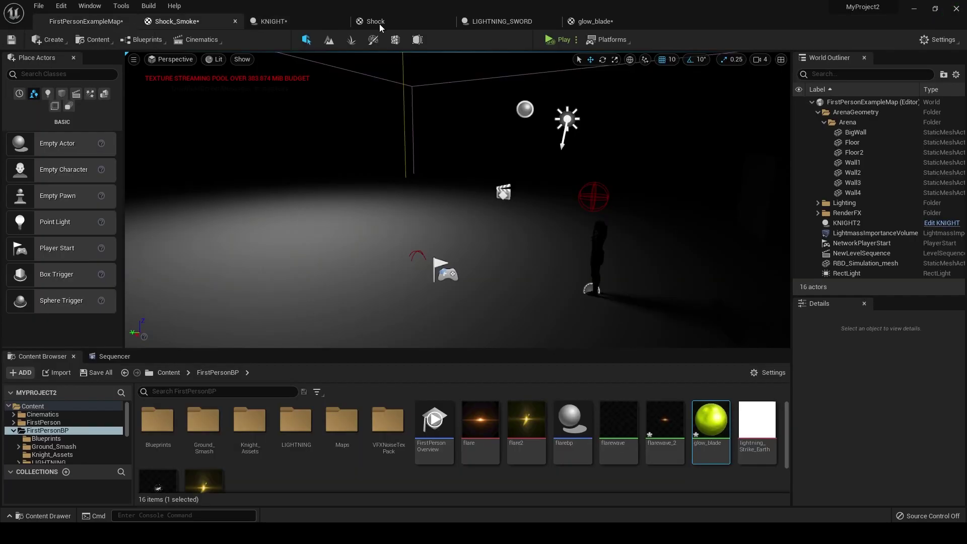
click(552, 40)
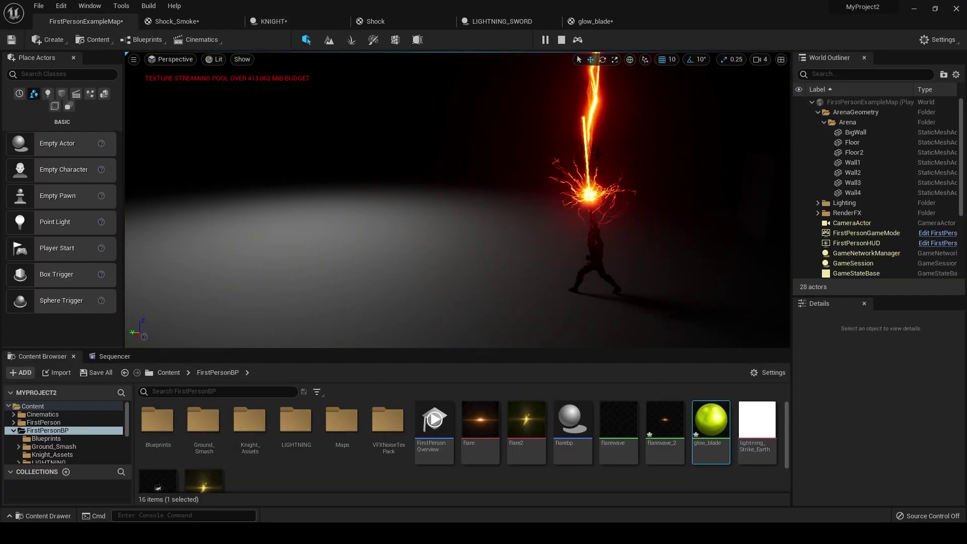